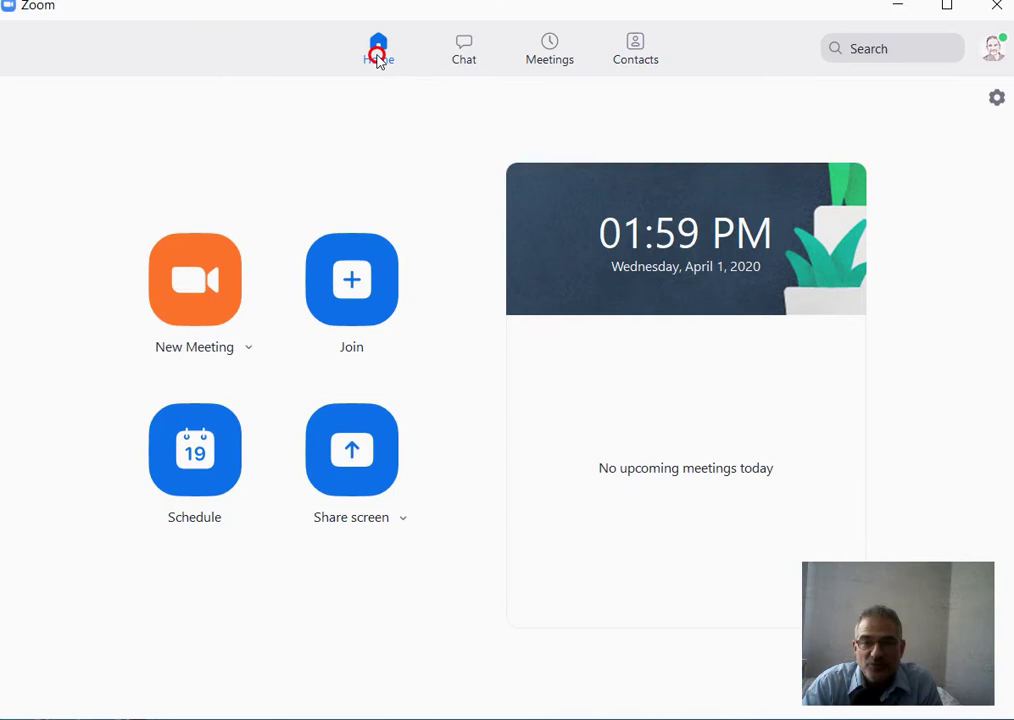
left_click(355, 283)
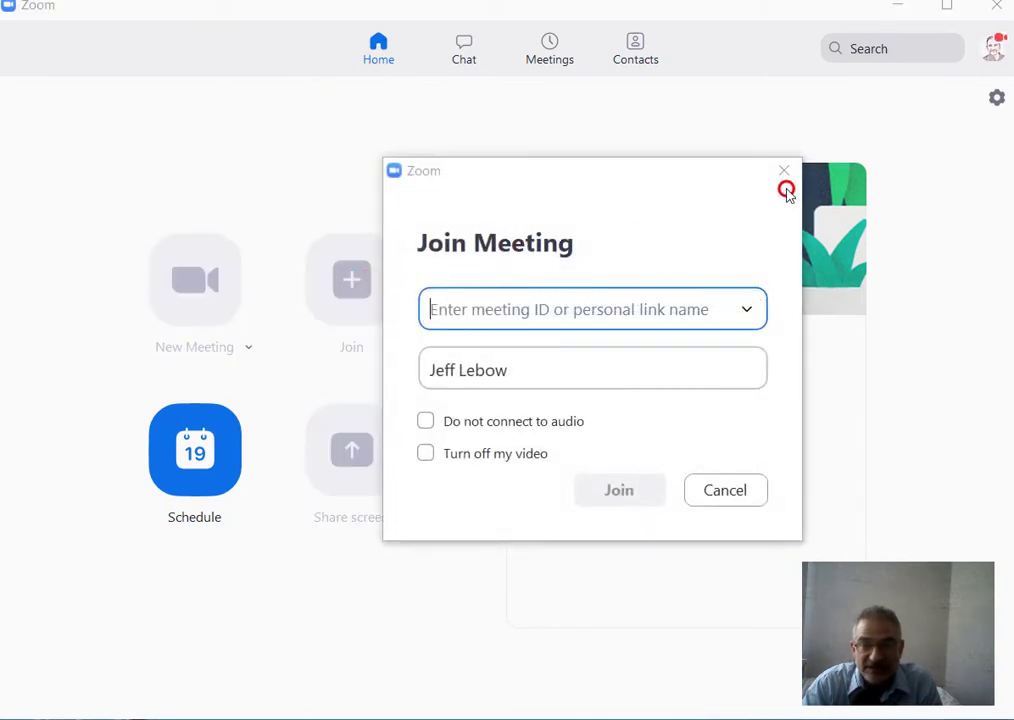
left_click(785, 172)
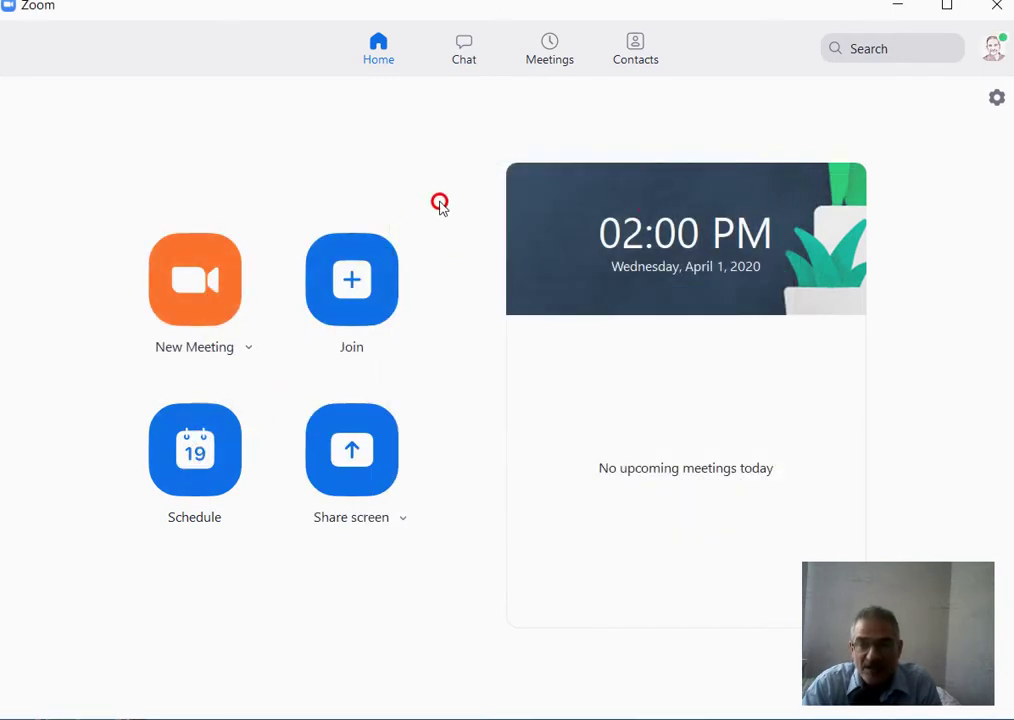
left_click(996, 98)
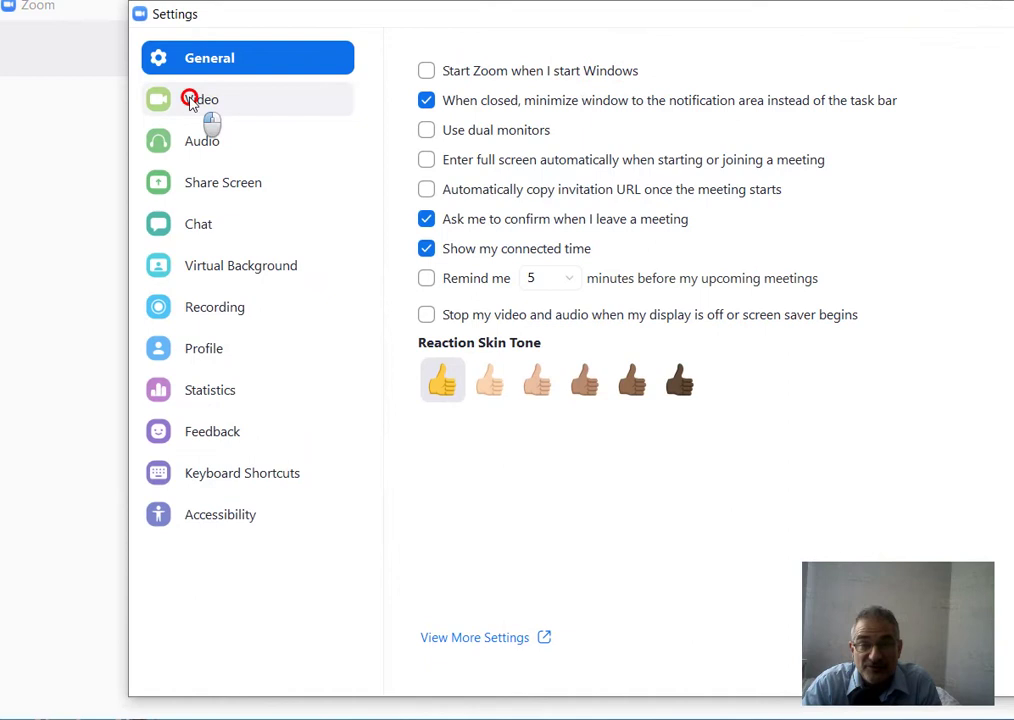
left_click(202, 113)
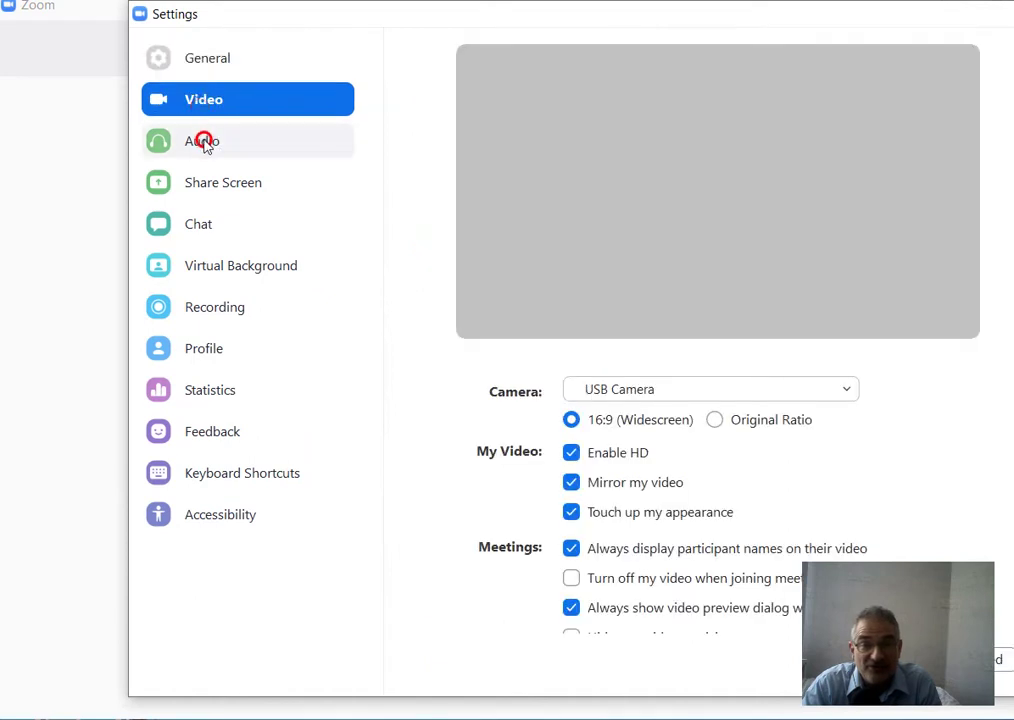
left_click(203, 142)
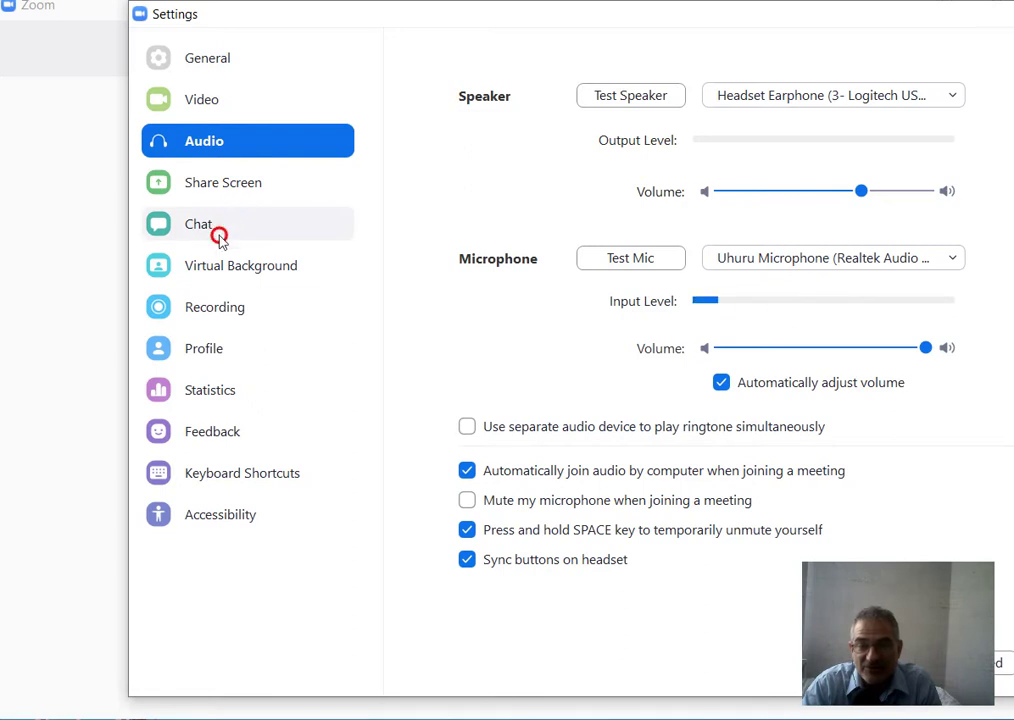
left_click(214, 266)
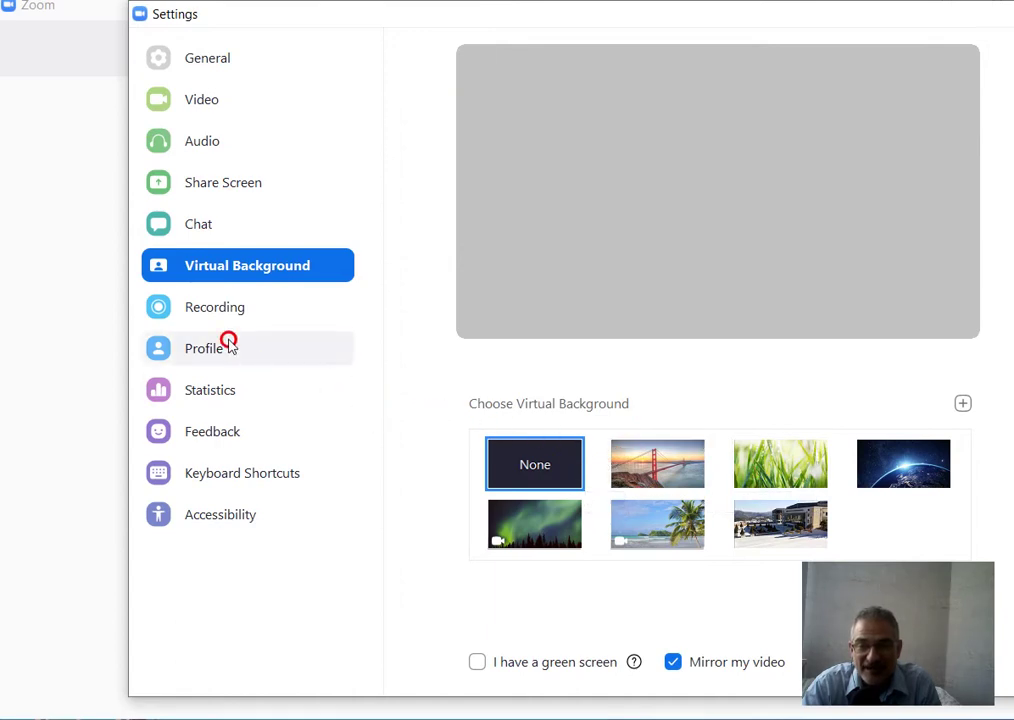
left_click(997, 13)
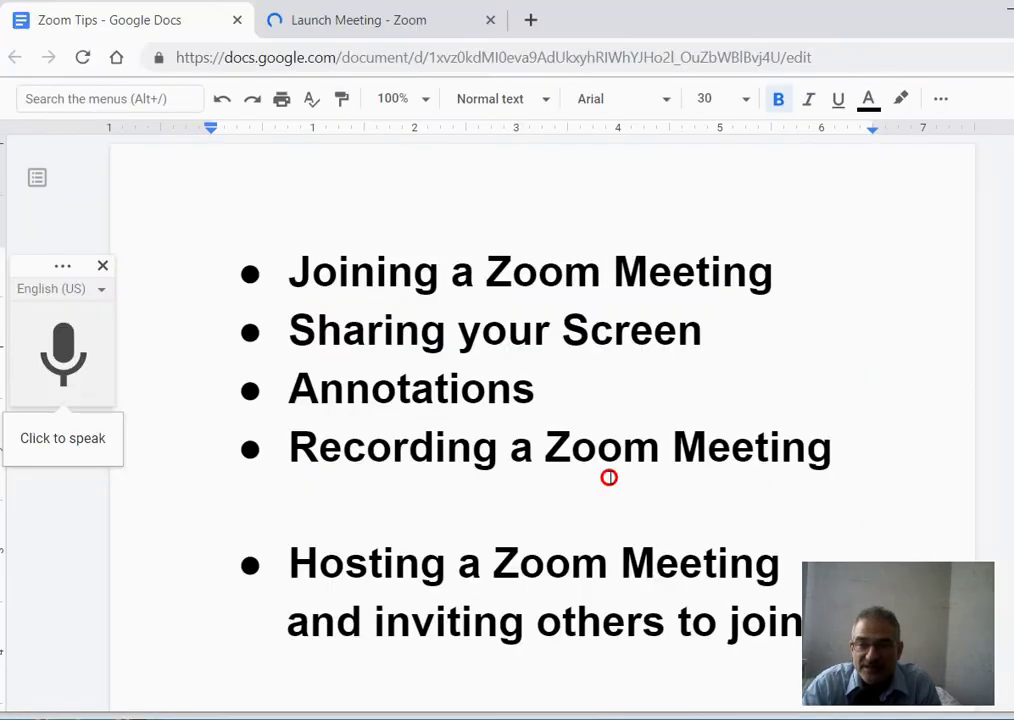
left_click(400, 20)
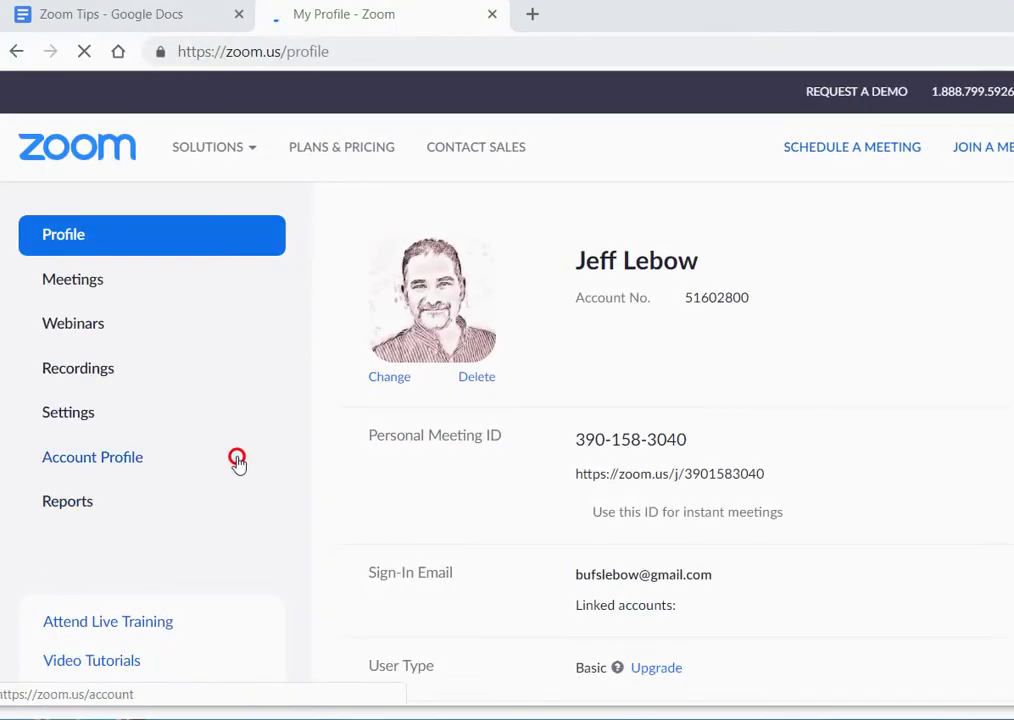
left_click(82, 422)
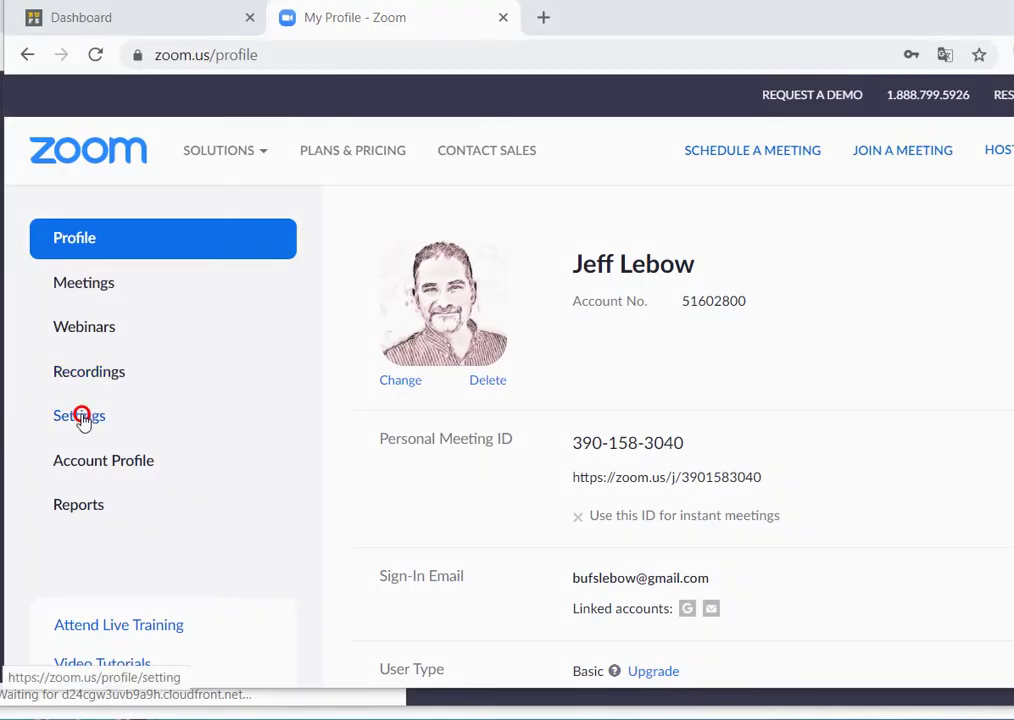
left_click(80, 416)
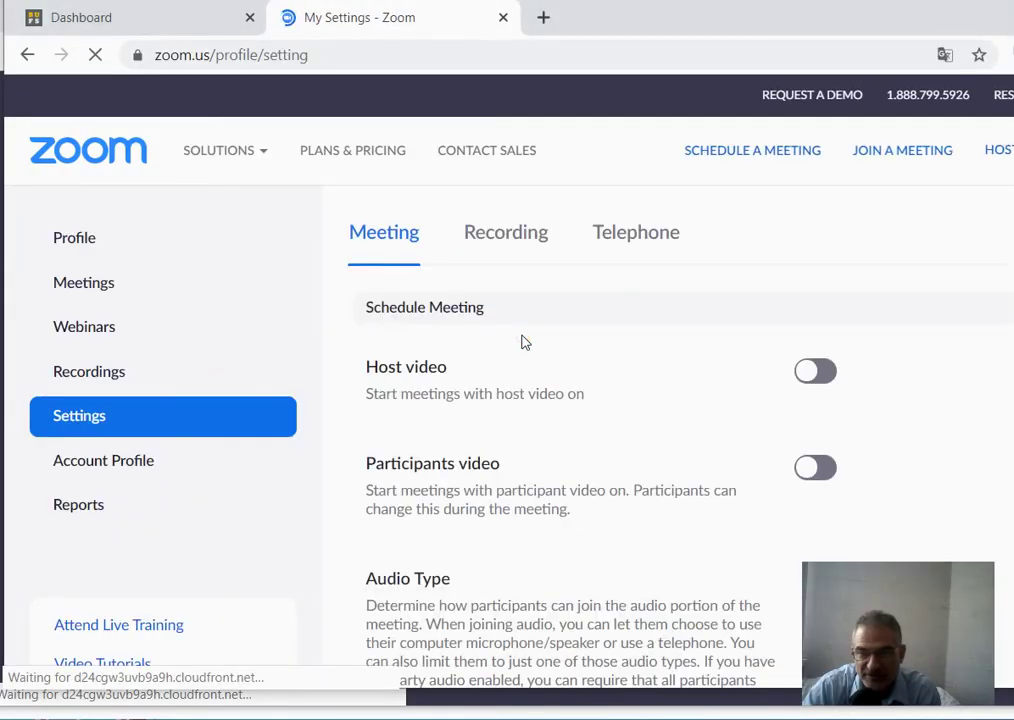
scroll(521, 339, "down", 10)
scroll(521, 349, "down", 5)
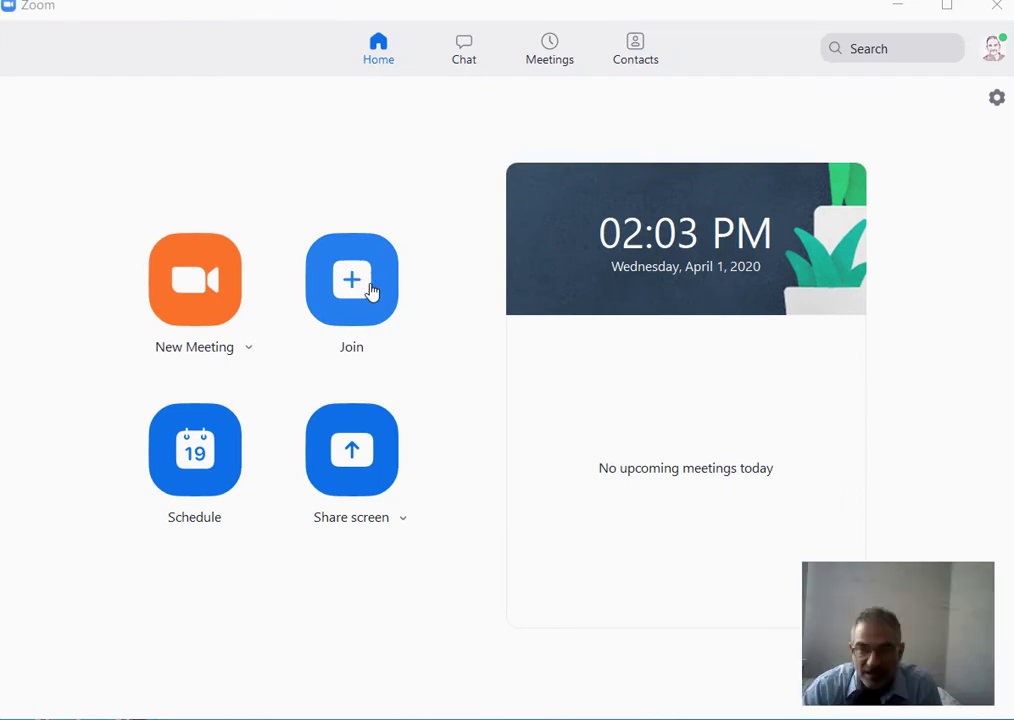
Step: Join the meeting by pasting its meeting ID into the Join field
left_click(370, 289)
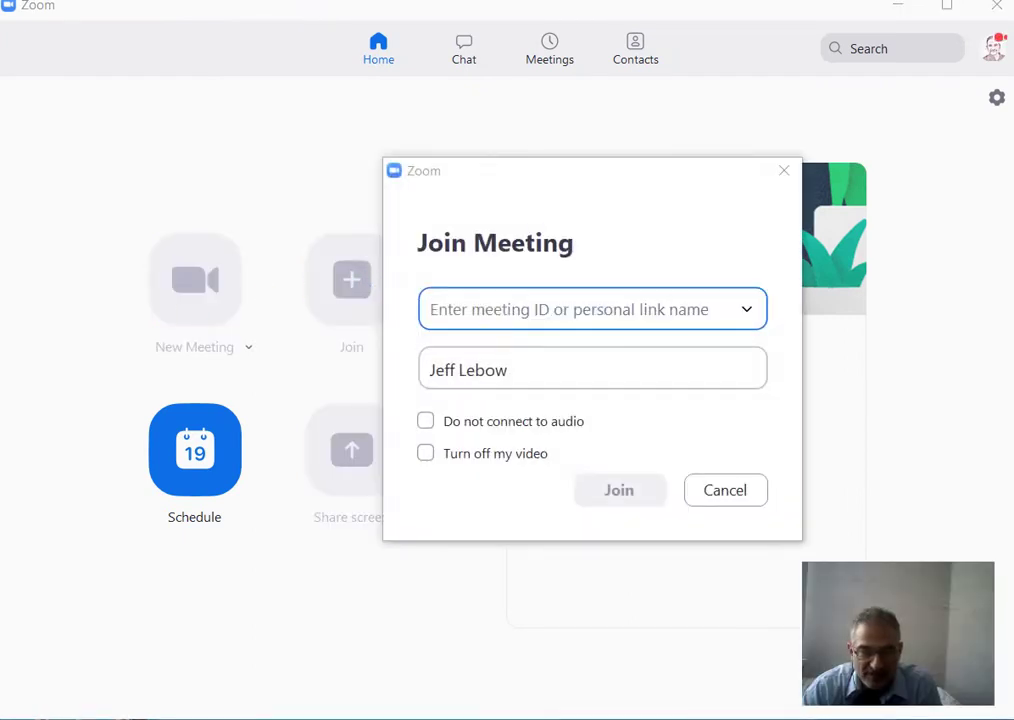
type("381-626-227")
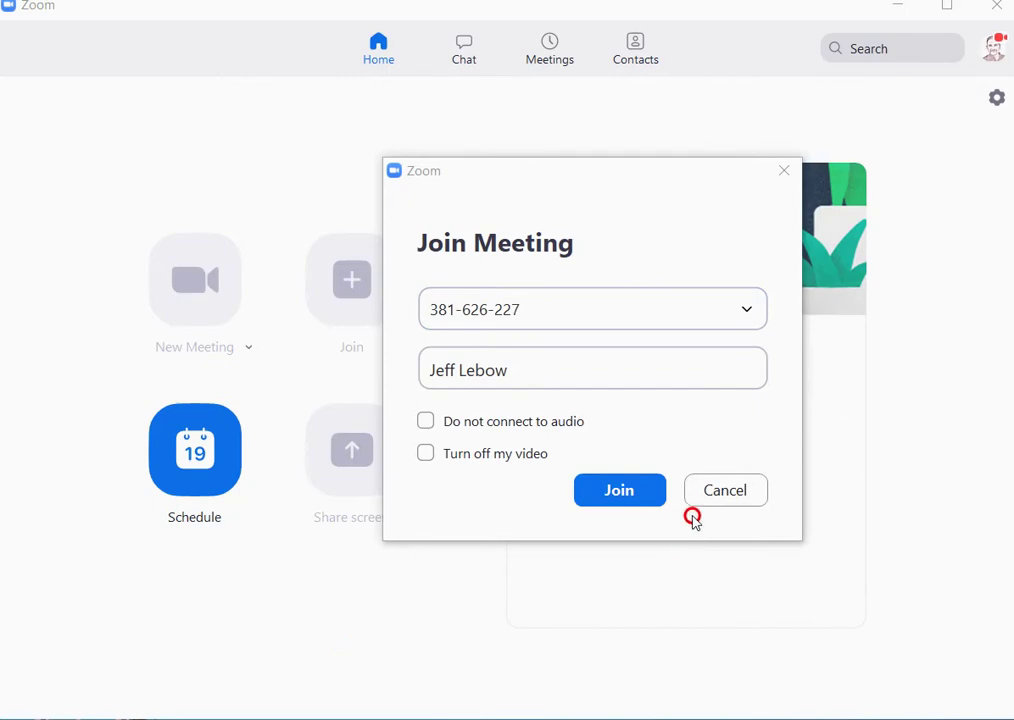
left_click(627, 490)
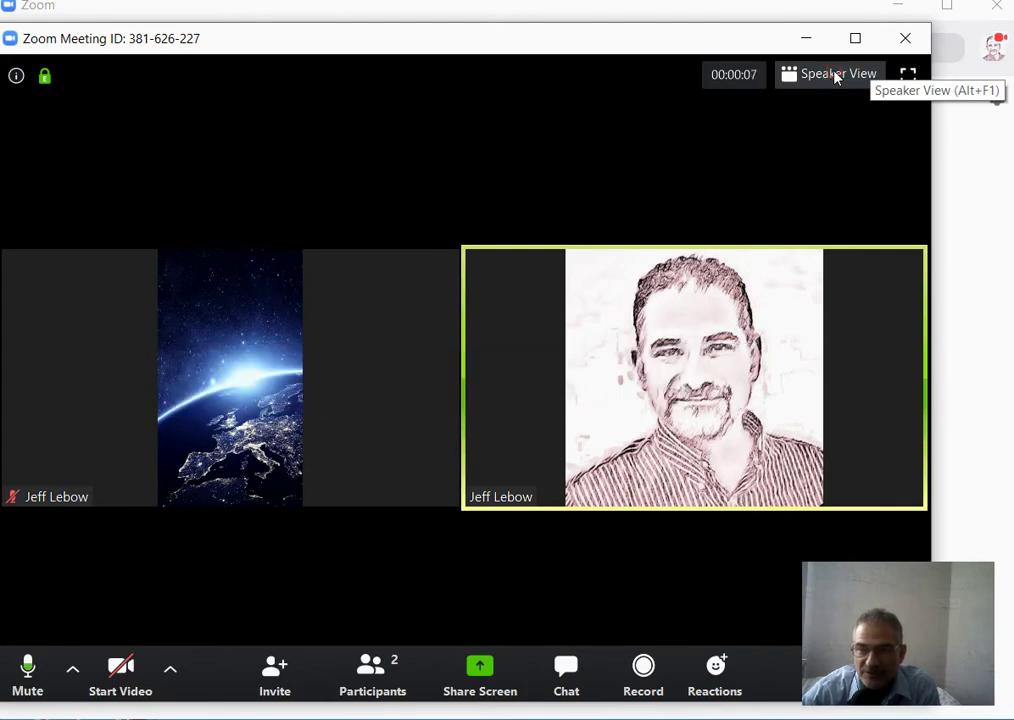
left_click(837, 74)
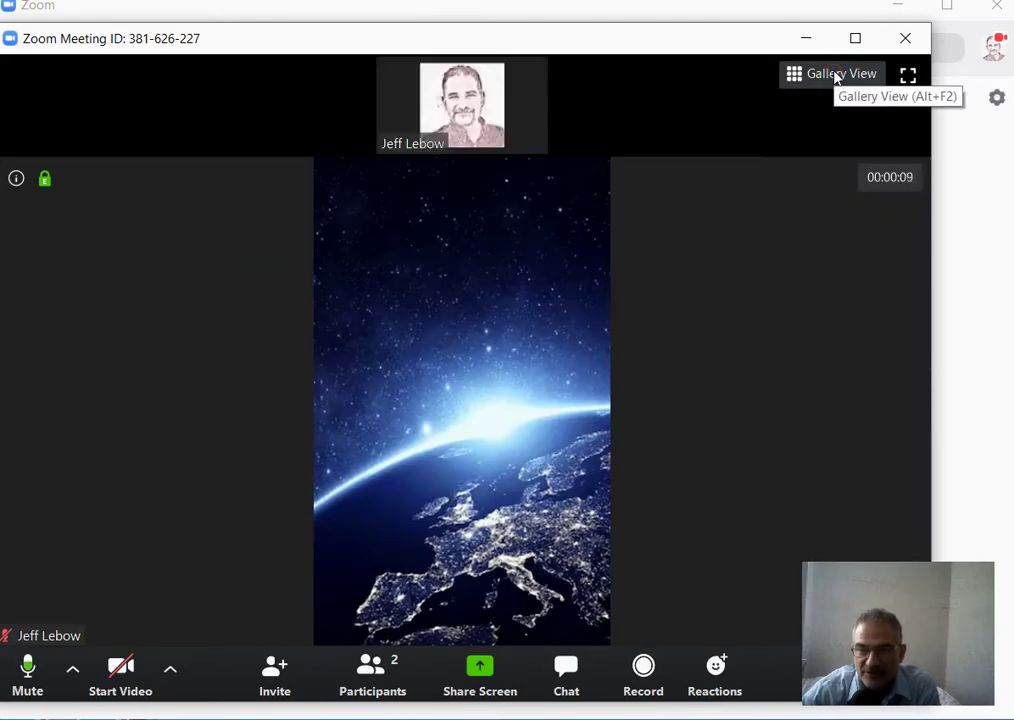
left_click(837, 74)
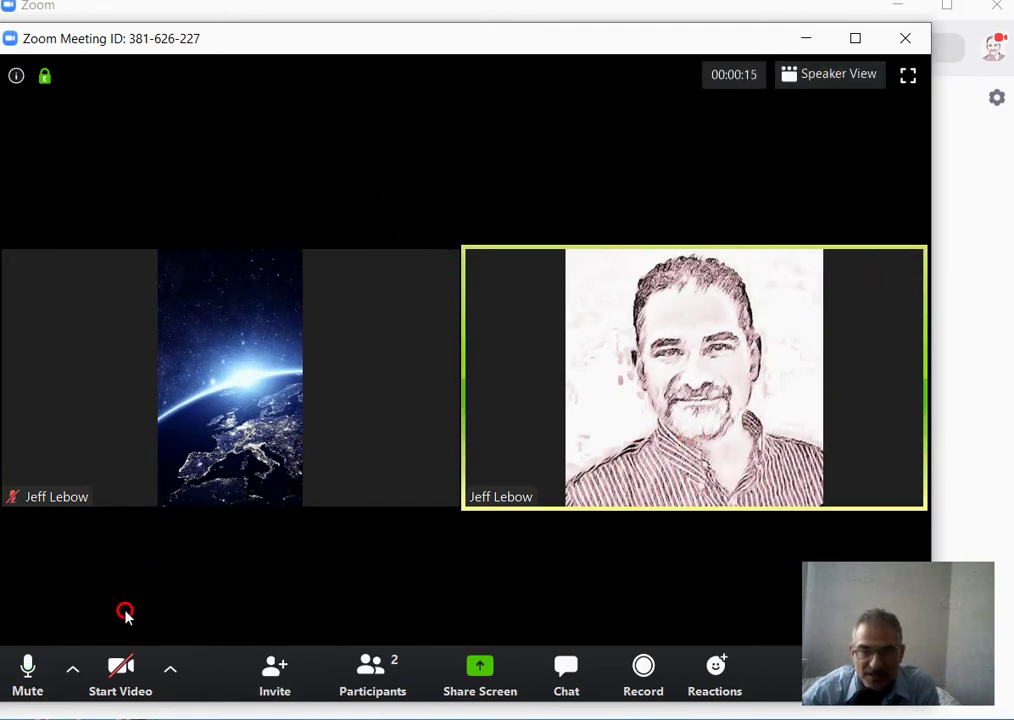
left_click(72, 670)
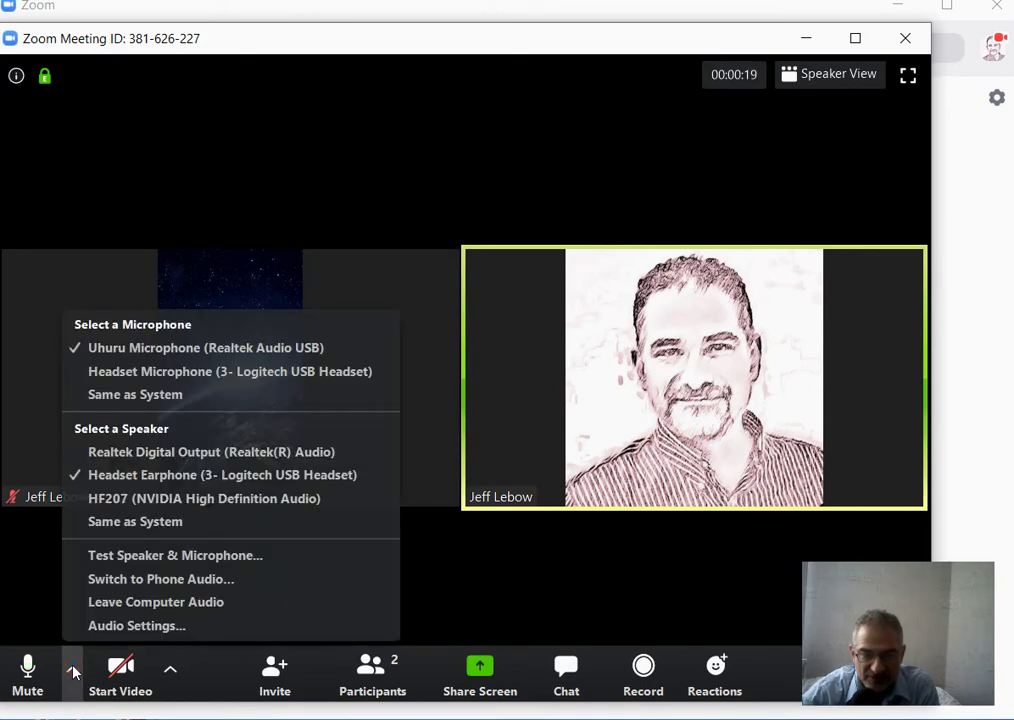
left_click(171, 671)
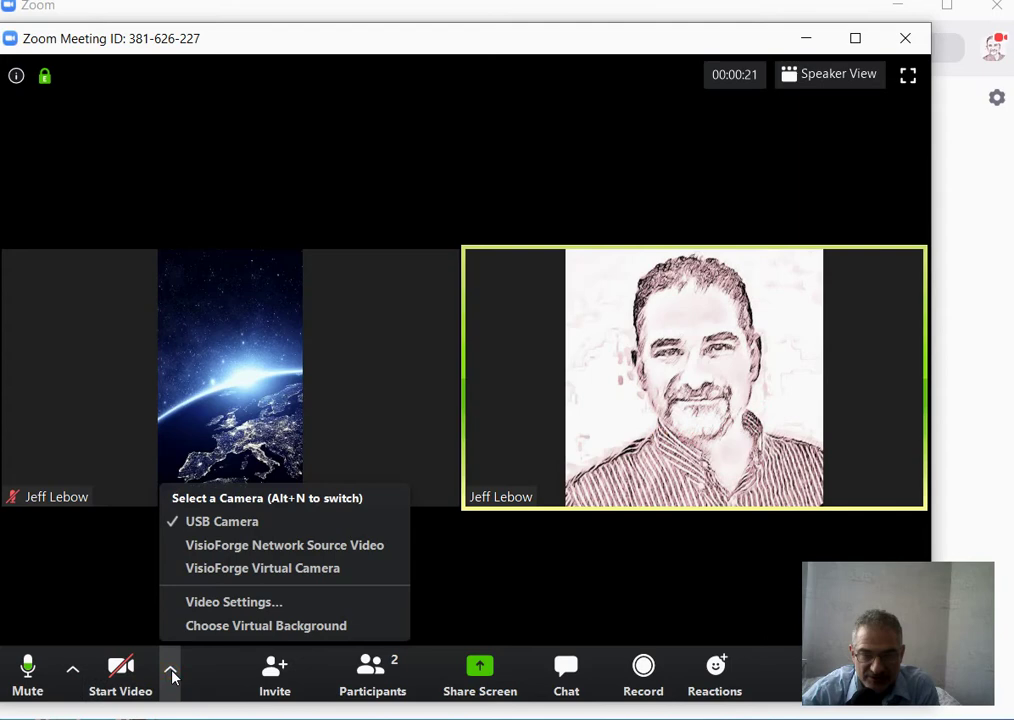
left_click(578, 674)
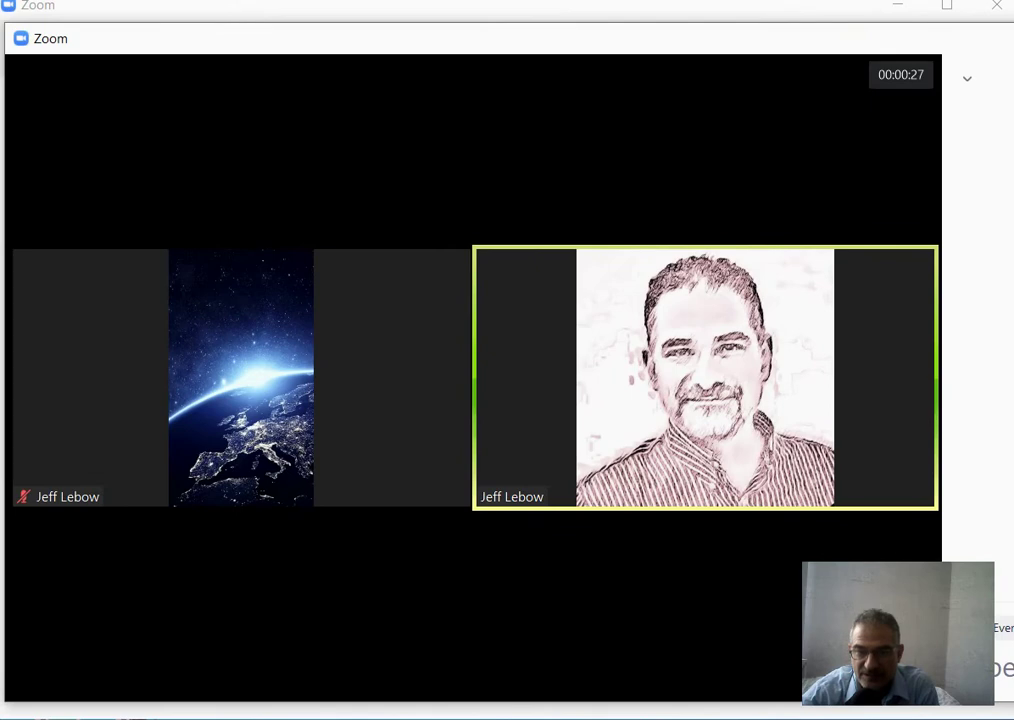
left_click(628, 219)
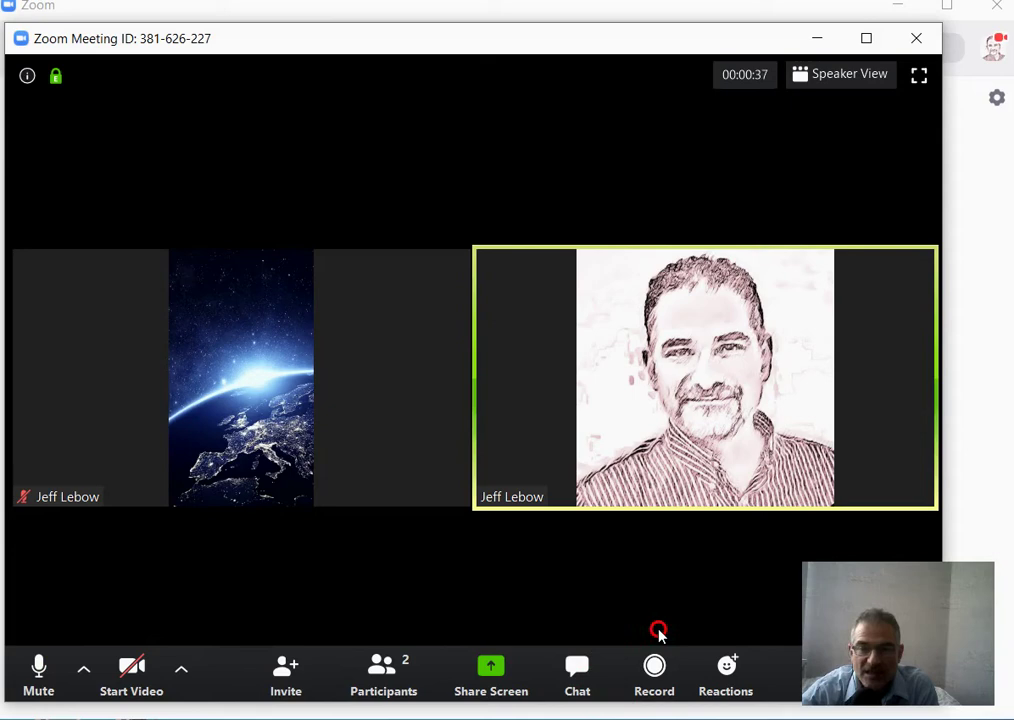
left_click(665, 683)
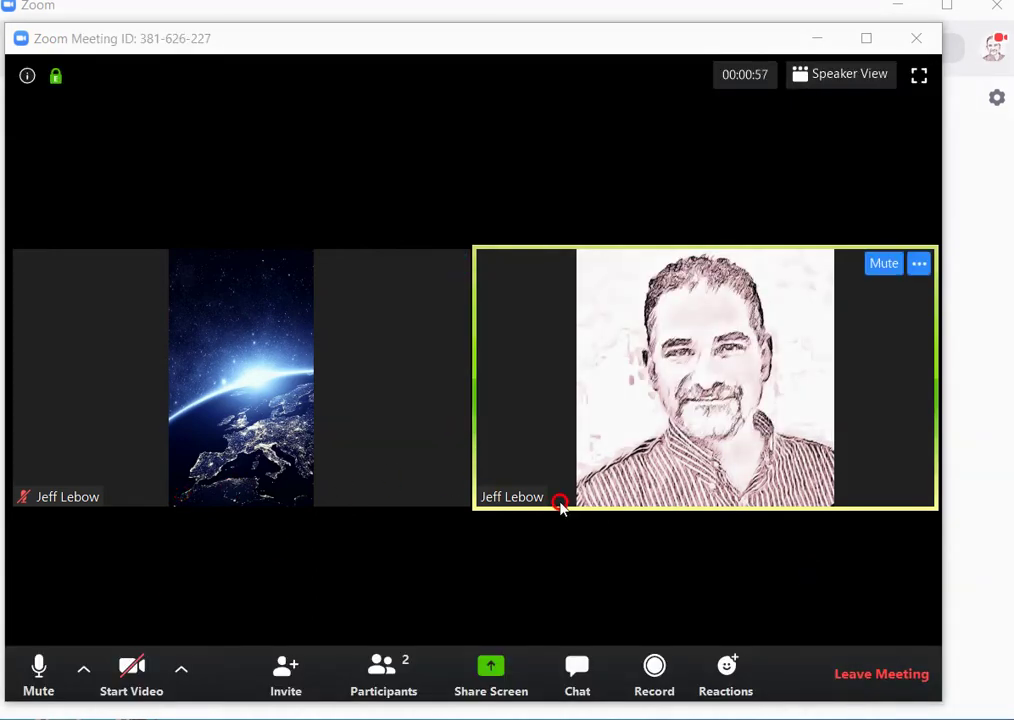
left_click(654, 672)
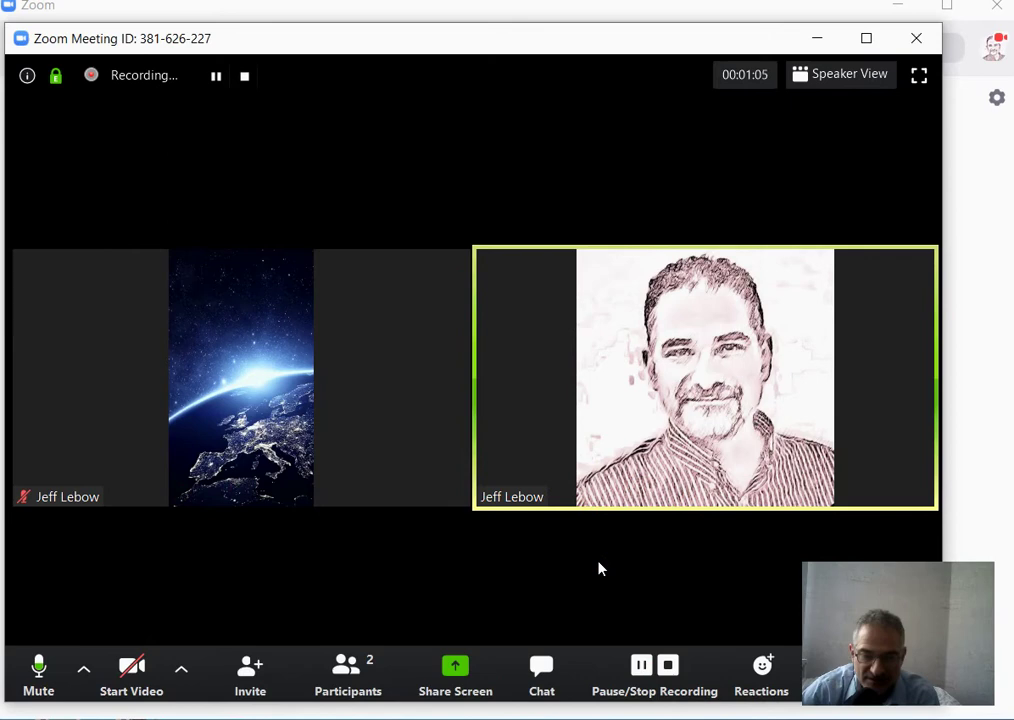
left_click(620, 545)
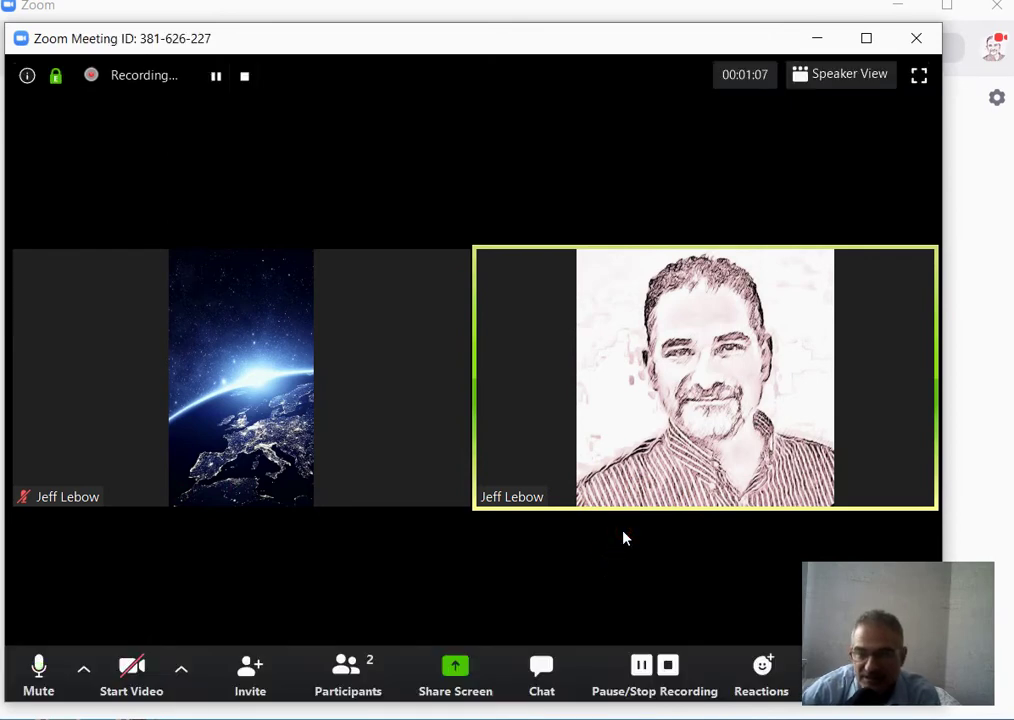
left_click(641, 664)
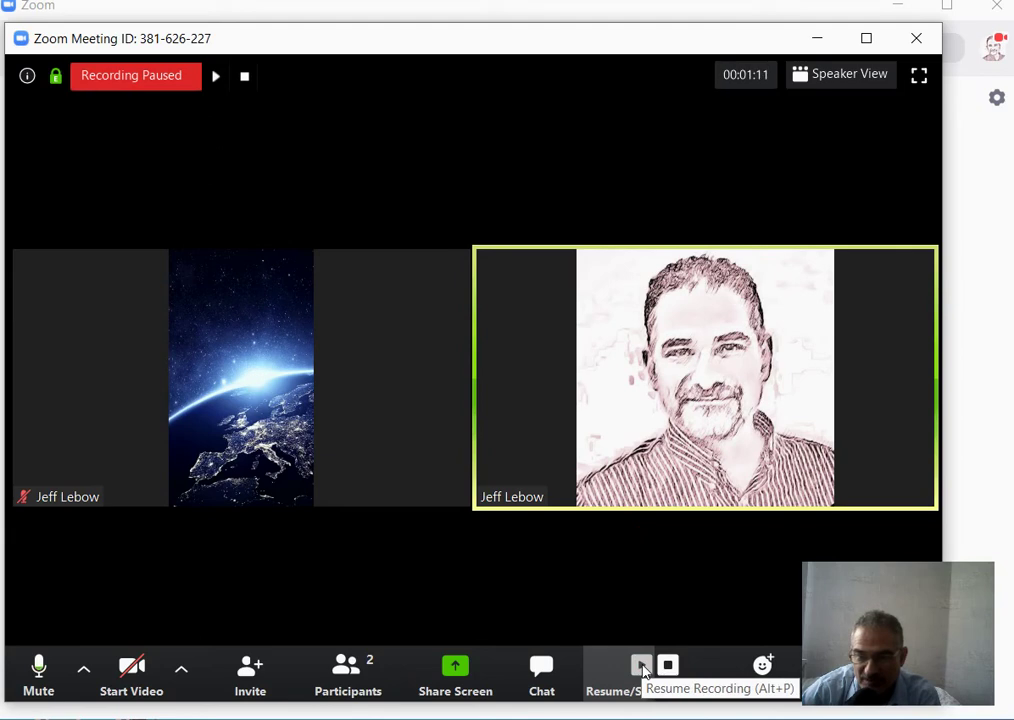
left_click(641, 666)
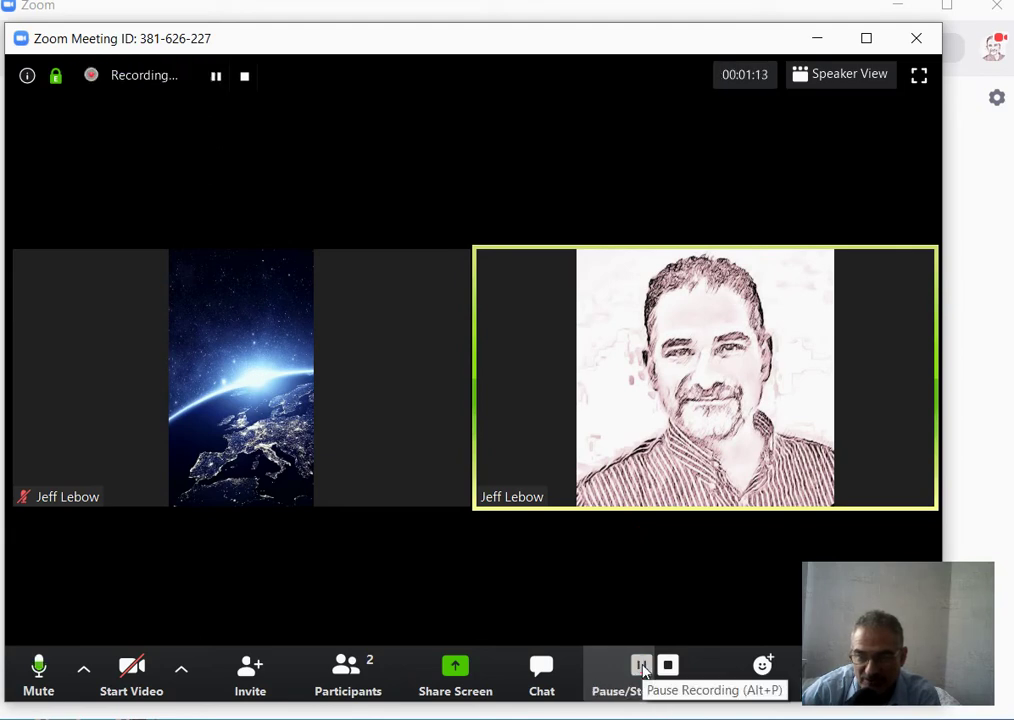
left_click(668, 665)
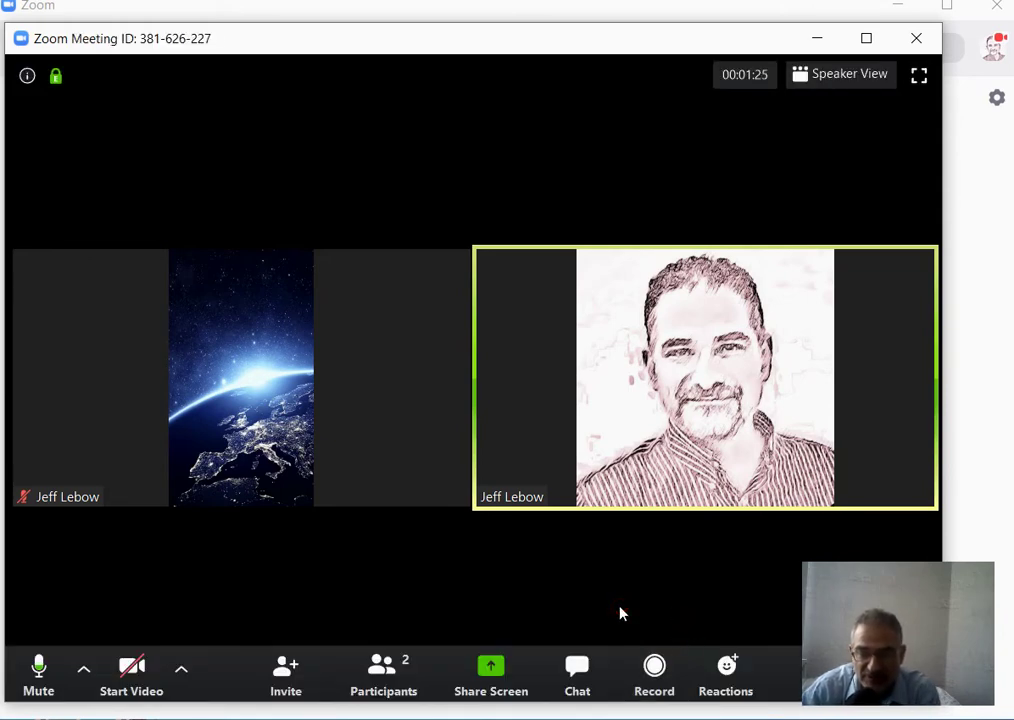
Step: Bring up the Share Screen picker and move it slightly to the left
left_click(563, 620)
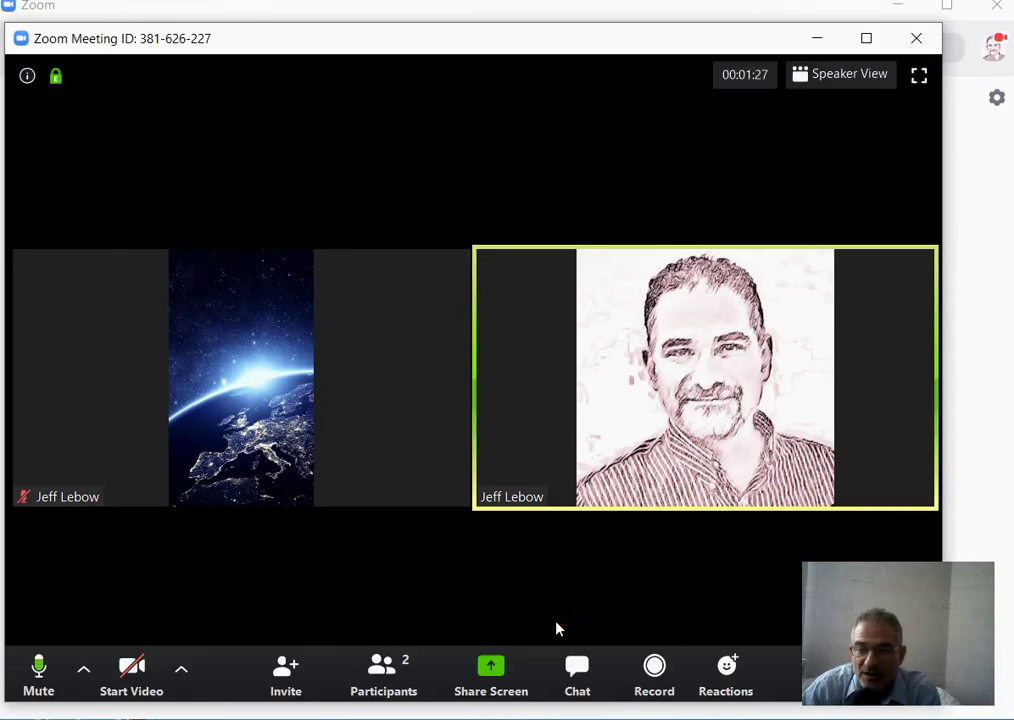
left_click(556, 622)
left_click(520, 624)
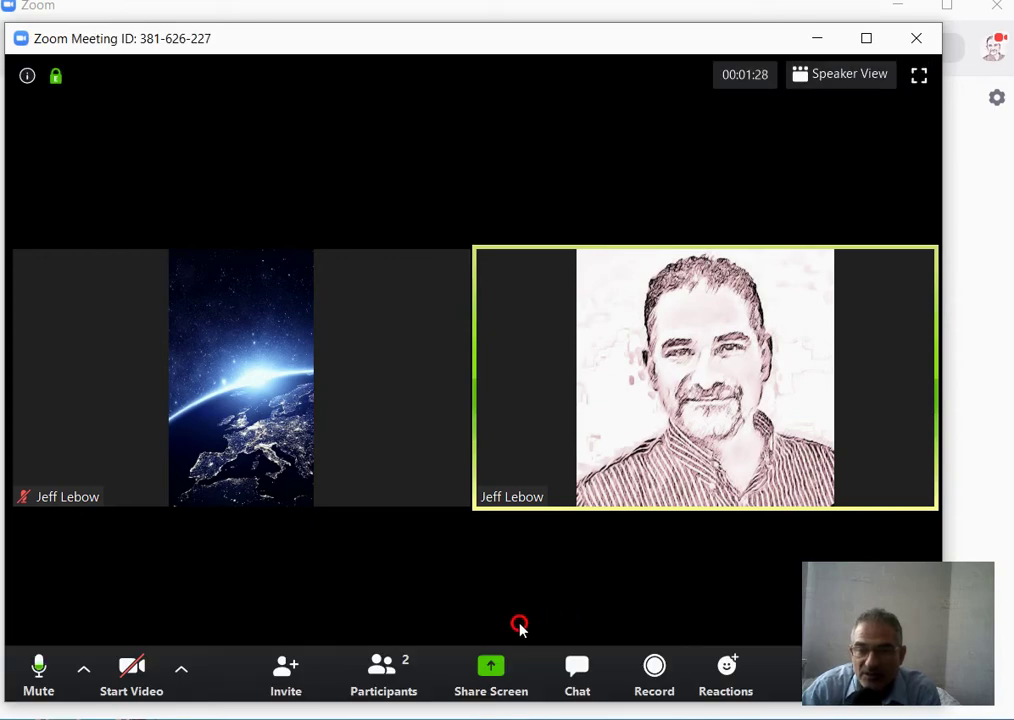
left_click(491, 683)
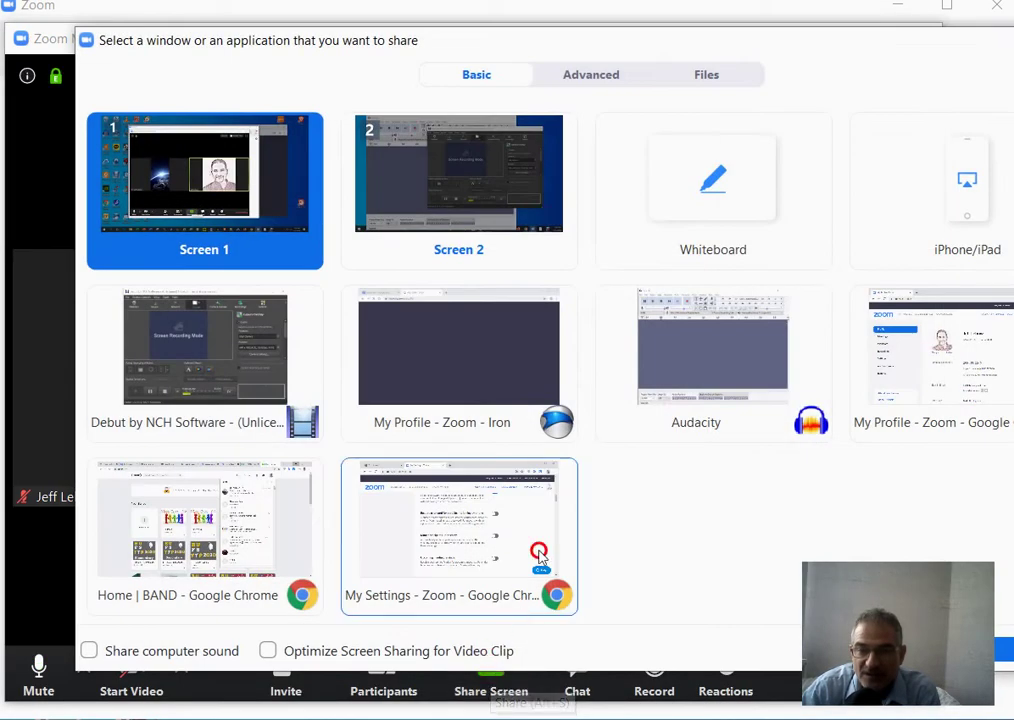
left_click(443, 276)
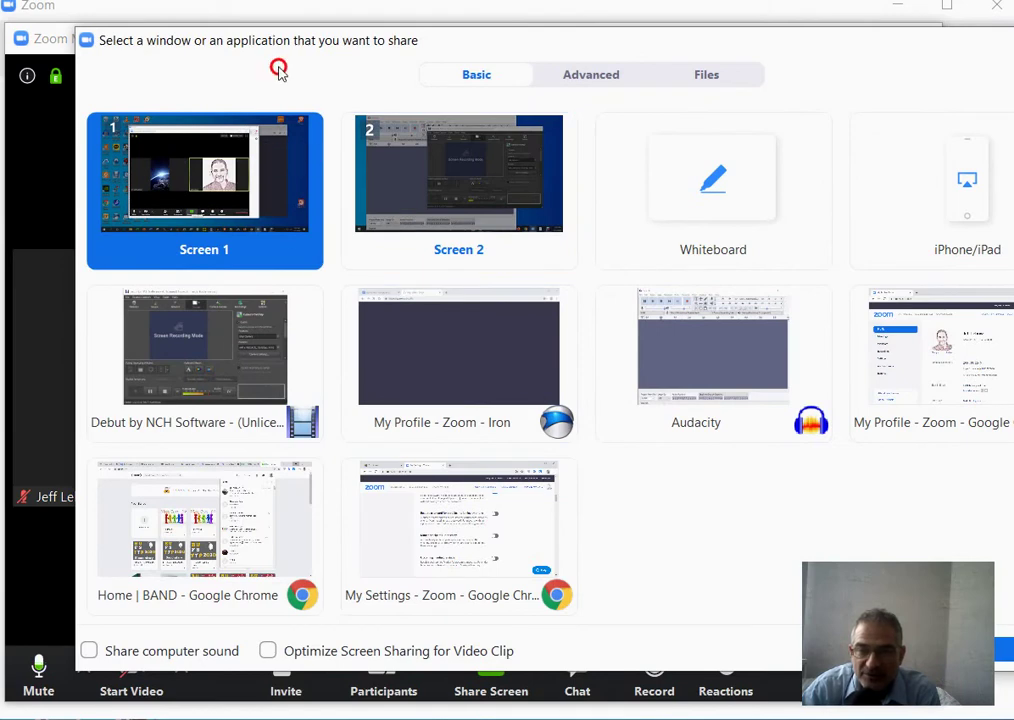
left_click(209, 66)
left_click_drag(246, 31, 190, 30)
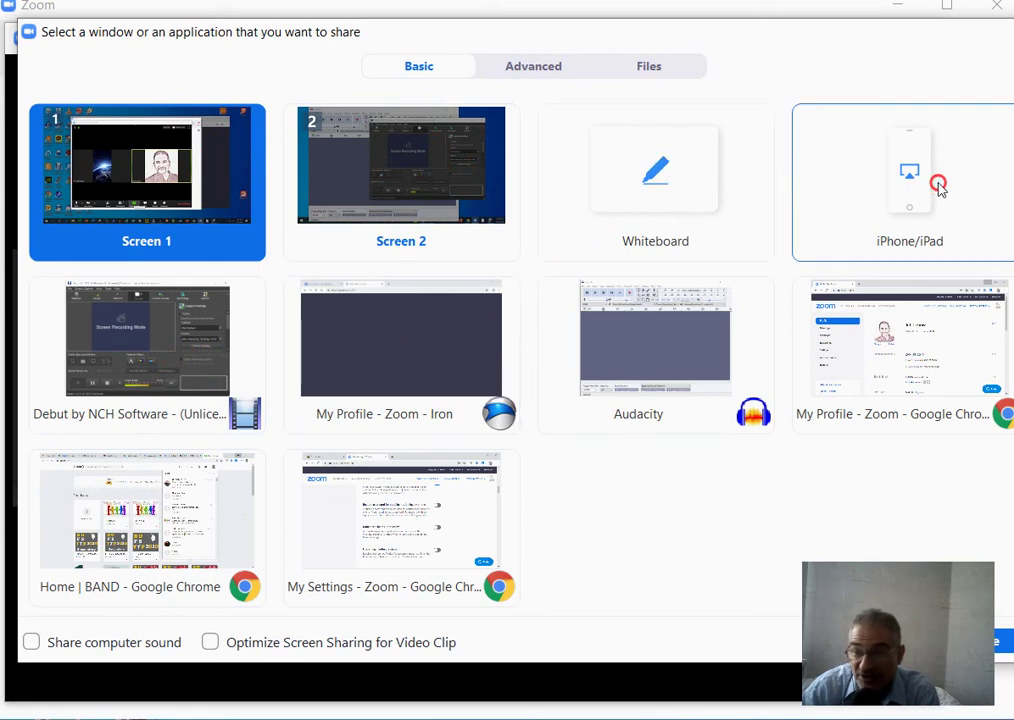
Step: Share the Iron browser window with the Zoom Tips document, including computer sound
left_click(662, 180)
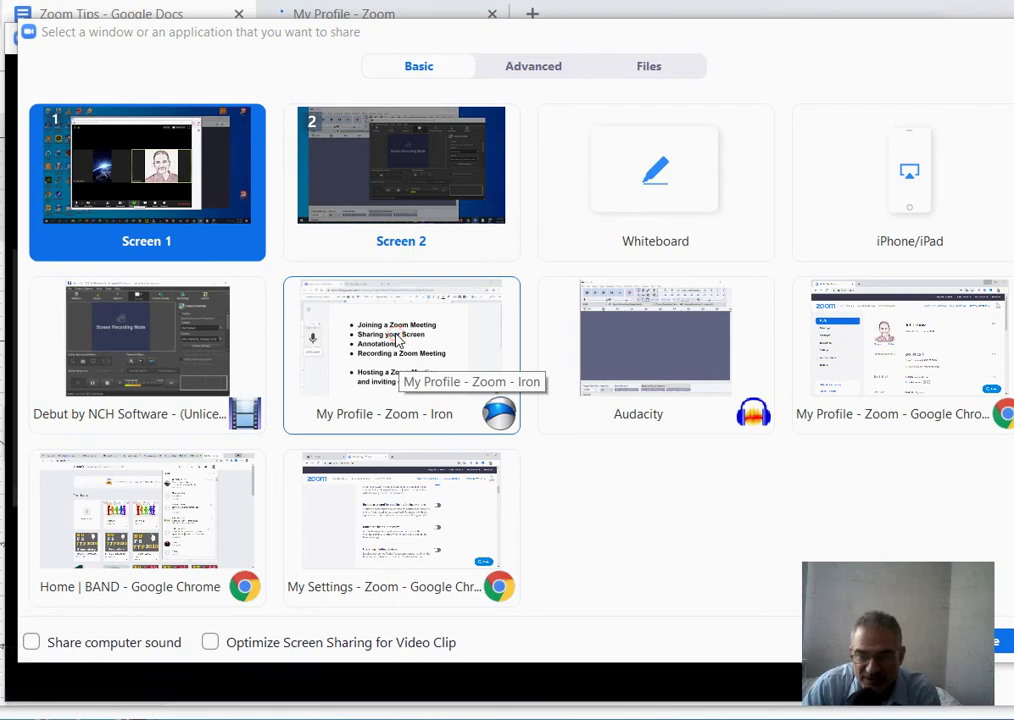
left_click(397, 341)
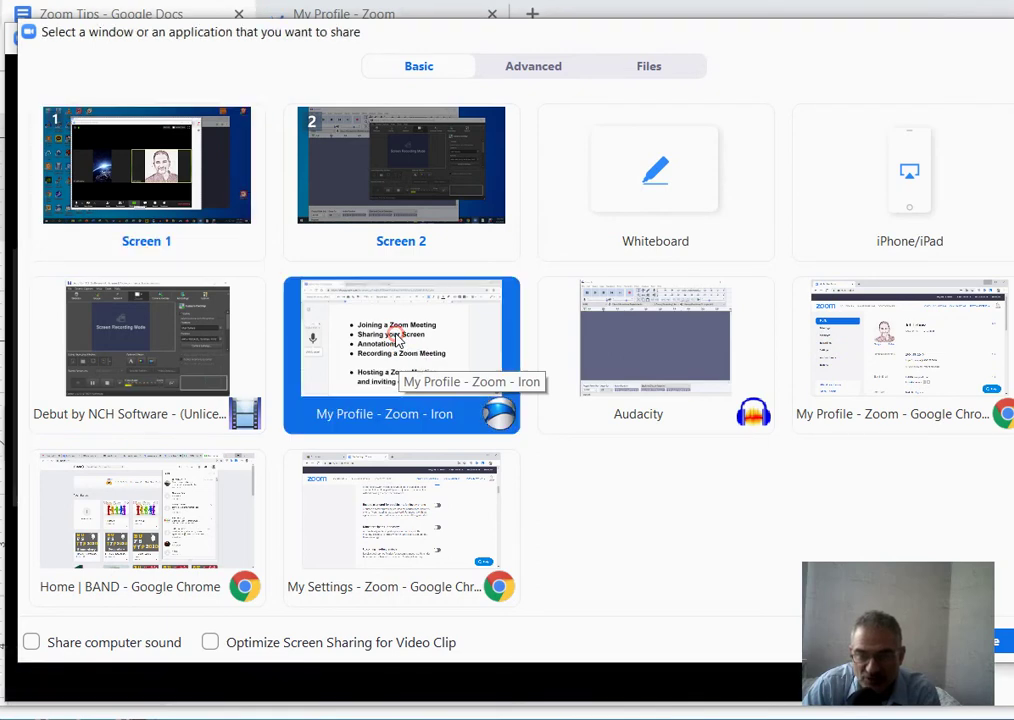
left_click(32, 642)
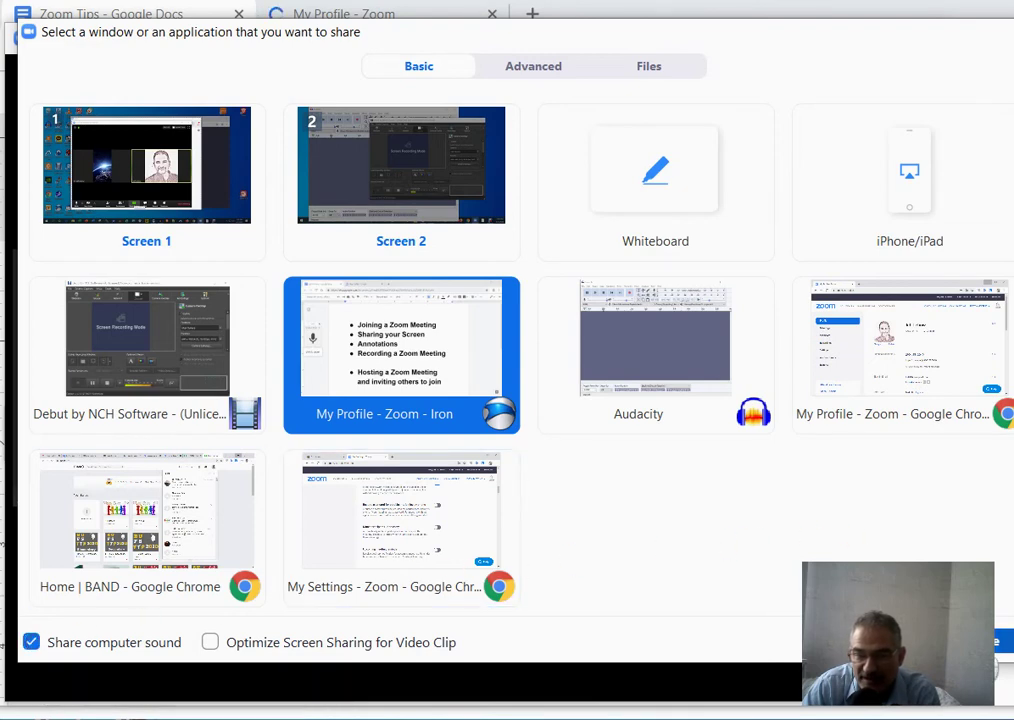
key("Return")
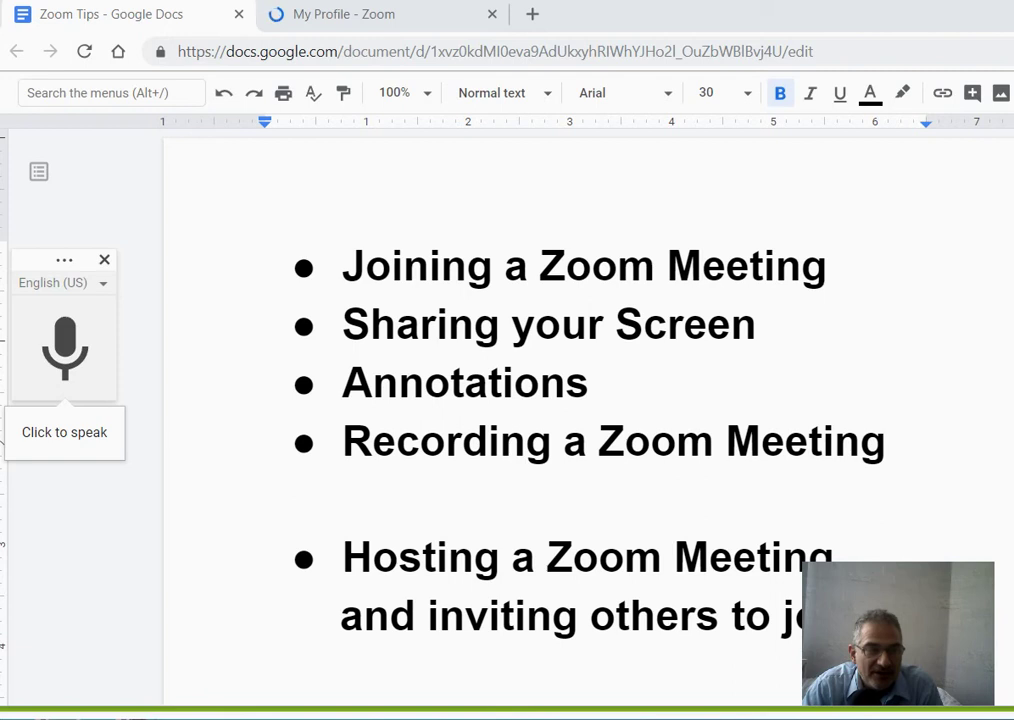
Step: Drag the floating meeting controls to mid-document and check the microphone and speaker choices
mouse_move(185, 127)
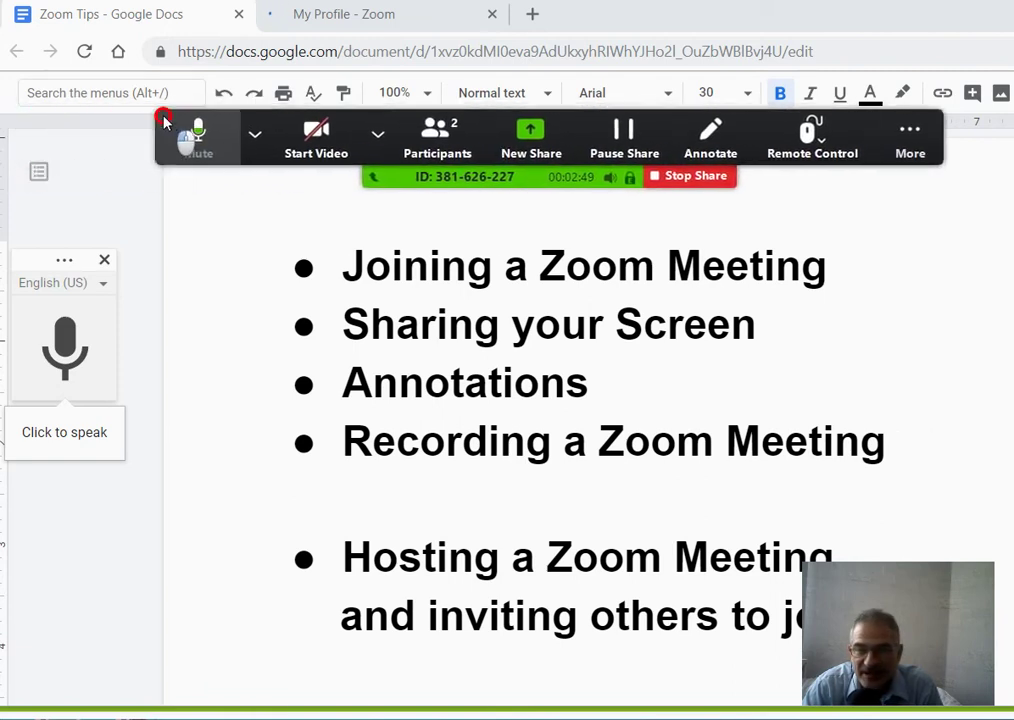
left_click_drag(179, 125, 200, 320)
left_click(291, 333)
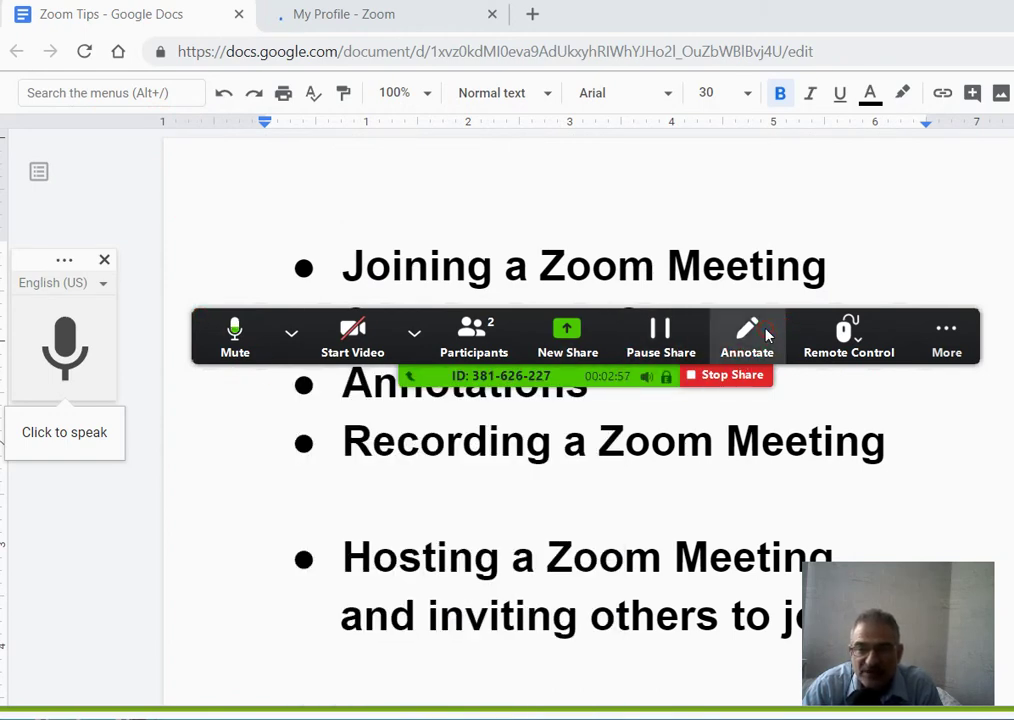
Step: Turn on annotation and draw a red freehand loop above the first bullet with the pen
left_click(766, 335)
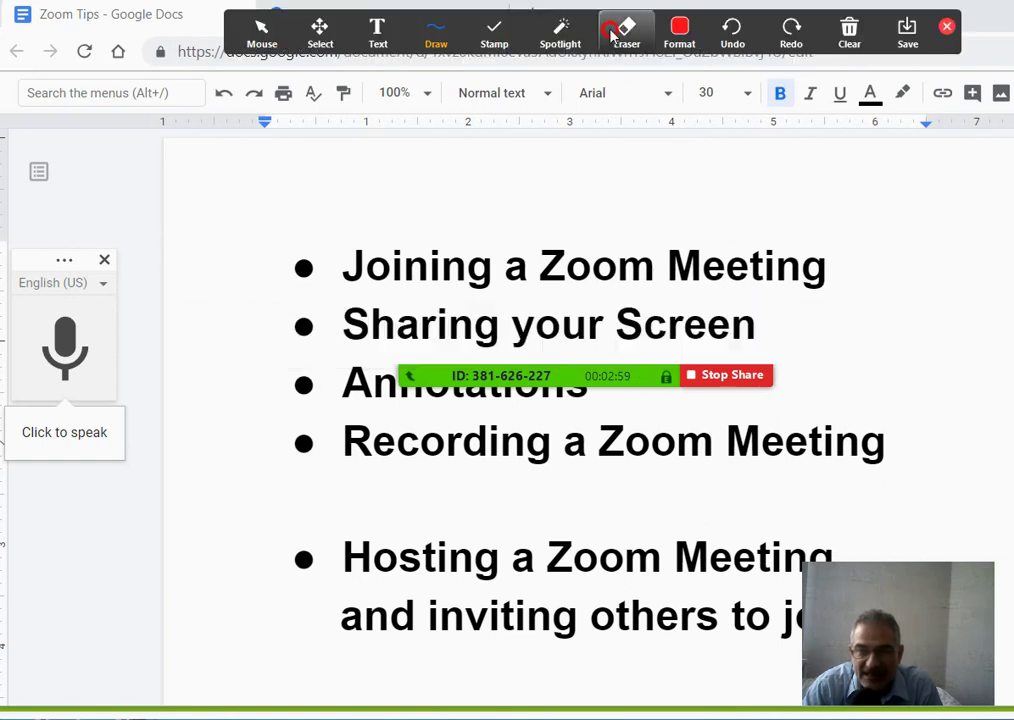
mouse_move(566, 20)
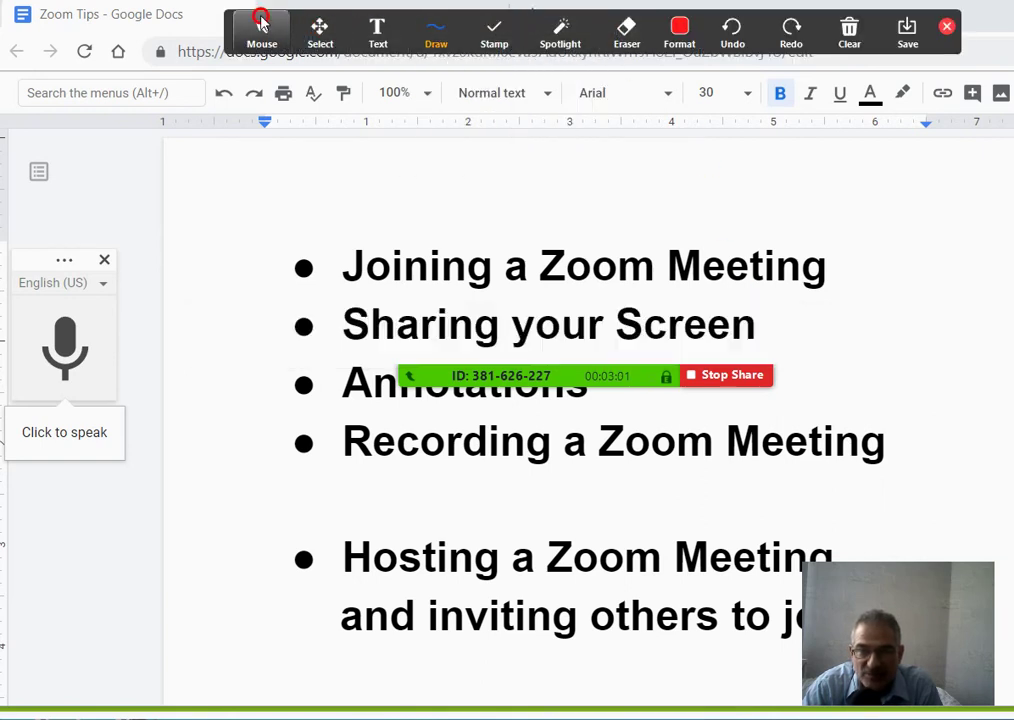
left_click(437, 85)
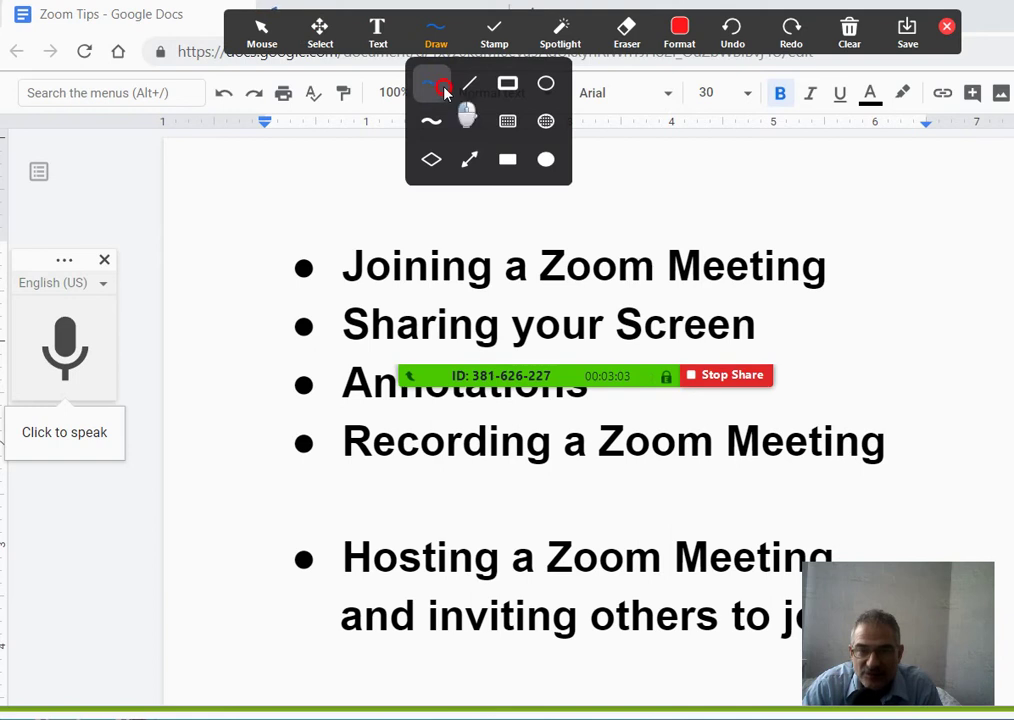
mouse_move(381, 195)
left_mouse_down()
mouse_move(473, 170)
mouse_move(380, 222)
mouse_move(385, 187)
left_mouse_up()
Step: Circle 'Sharing your Screen' with a red oval, then switch to the Spotlight pointer
mouse_move(436, 35)
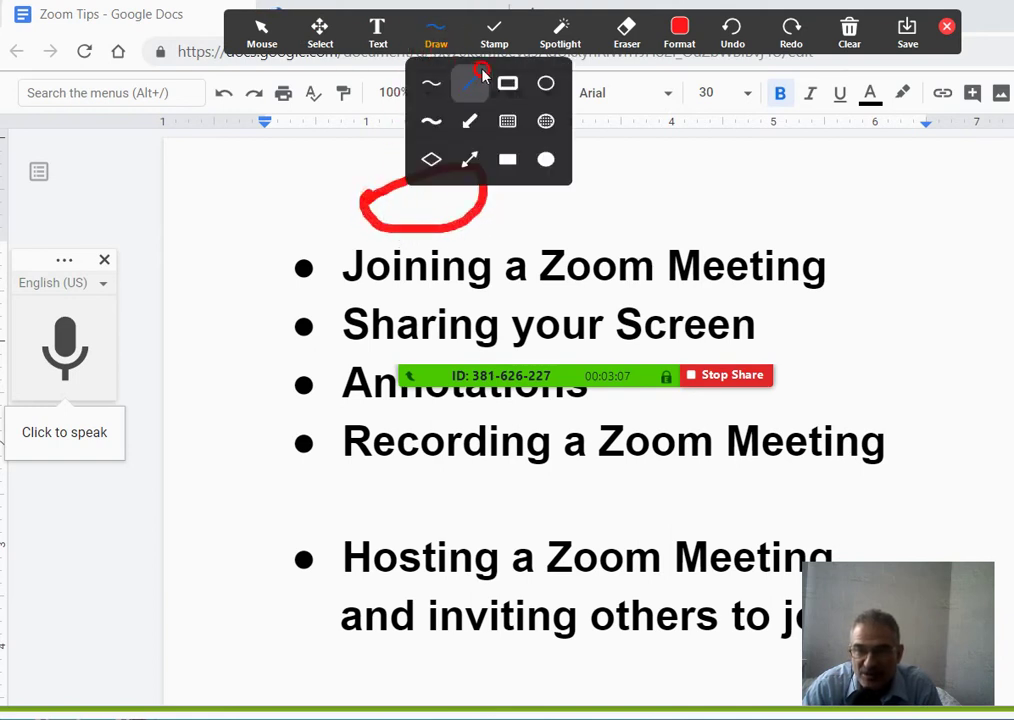
left_click(545, 83)
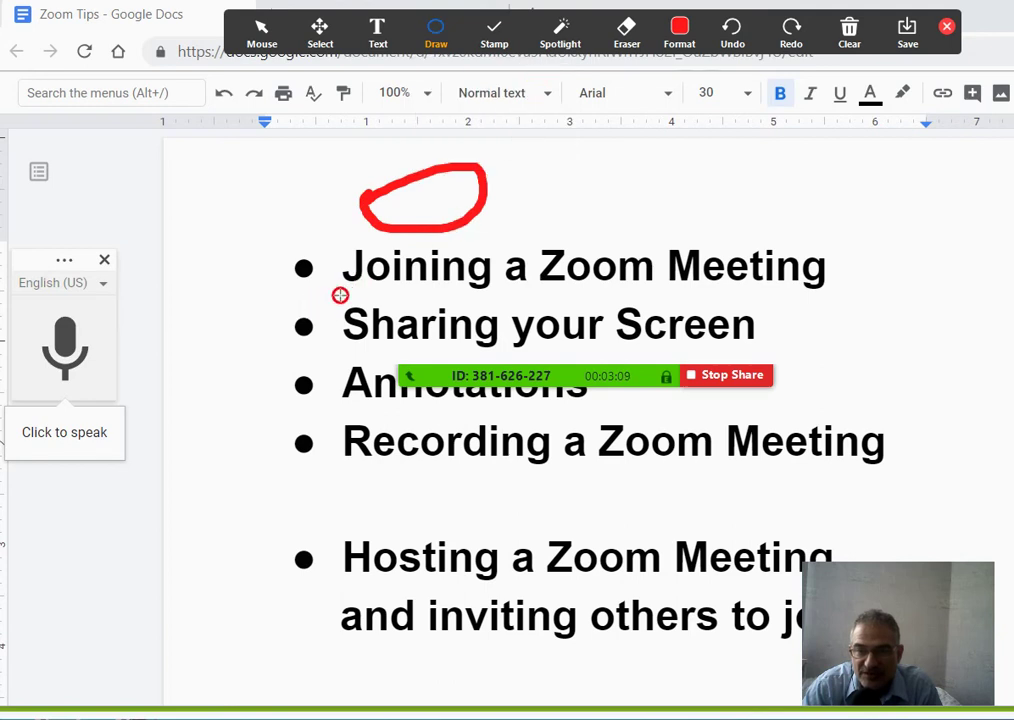
left_click_drag(351, 288, 781, 367)
mouse_move(562, 45)
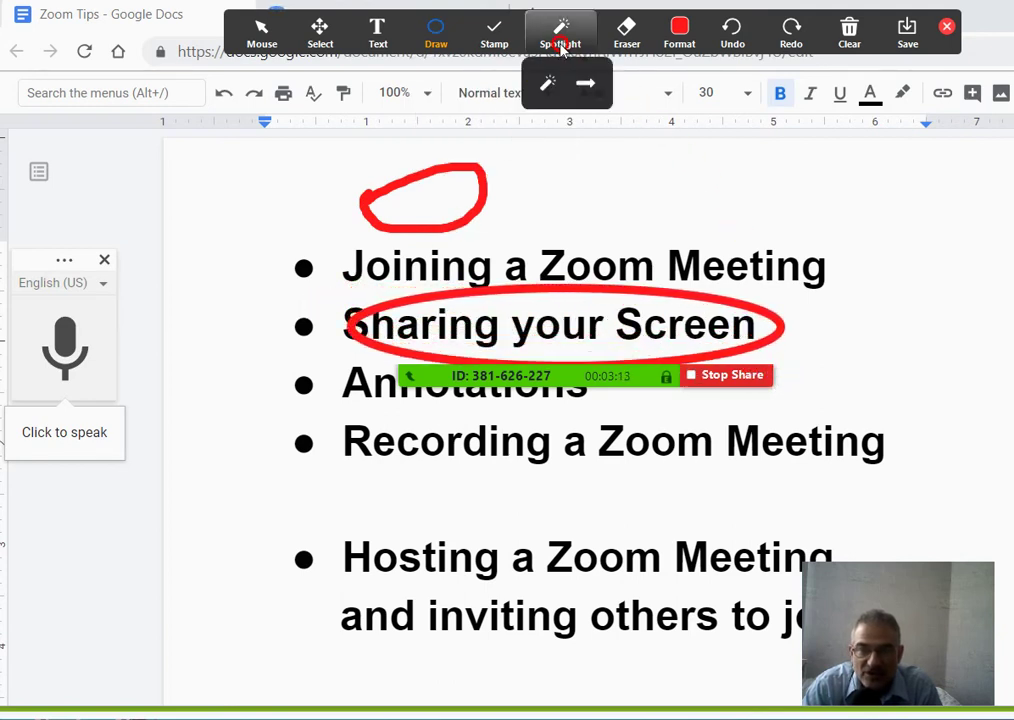
left_click(548, 83)
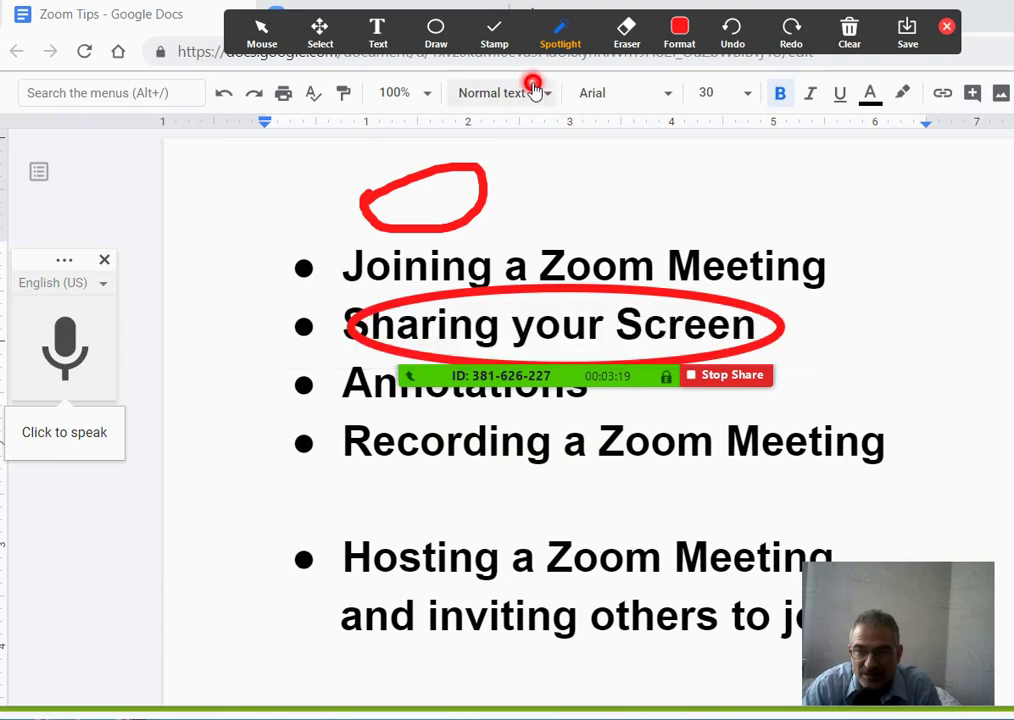
mouse_move(503, 56)
mouse_move(553, 45)
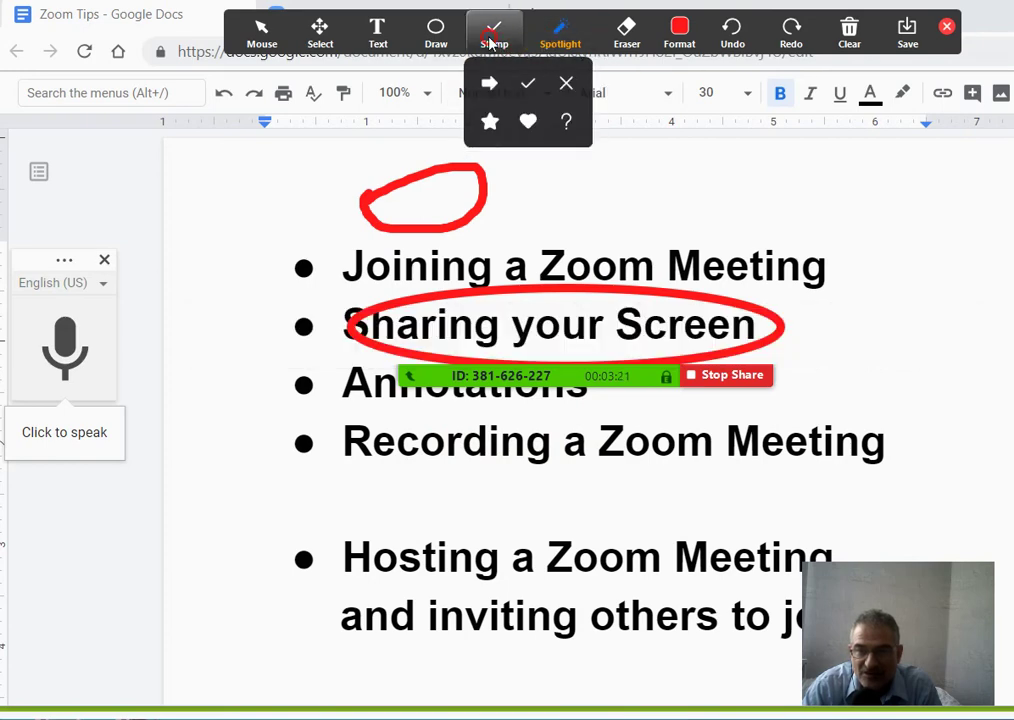
Step: Clear all drawings, stamp a row of red hearts above the bullet list, and close annotation
mouse_move(852, 42)
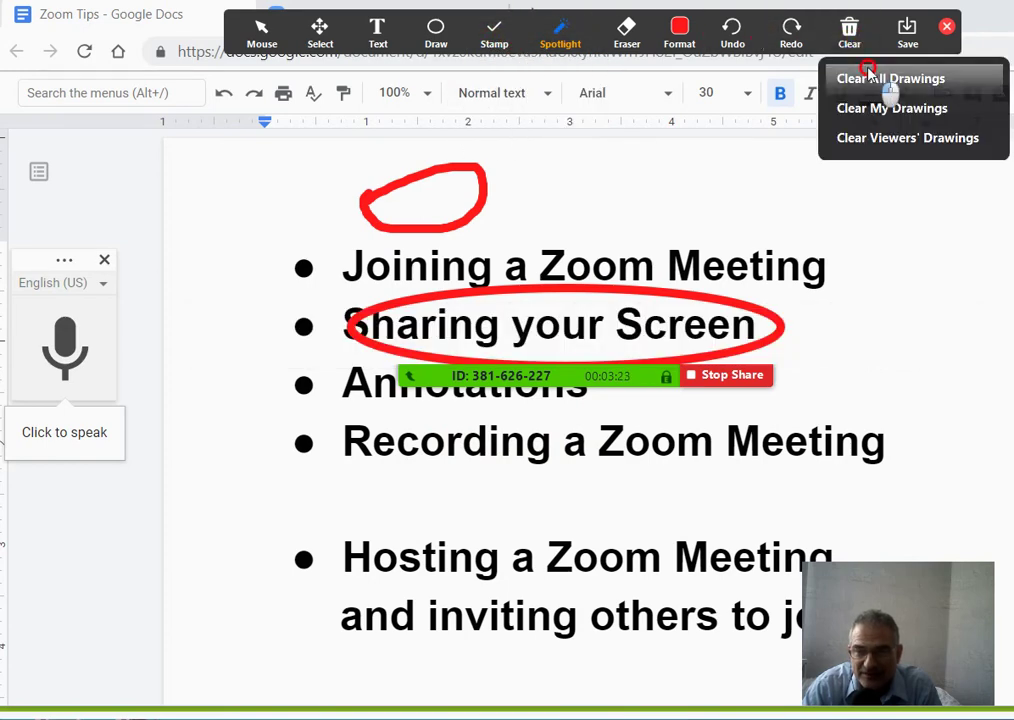
left_click(885, 79)
mouse_move(597, 47)
mouse_move(509, 38)
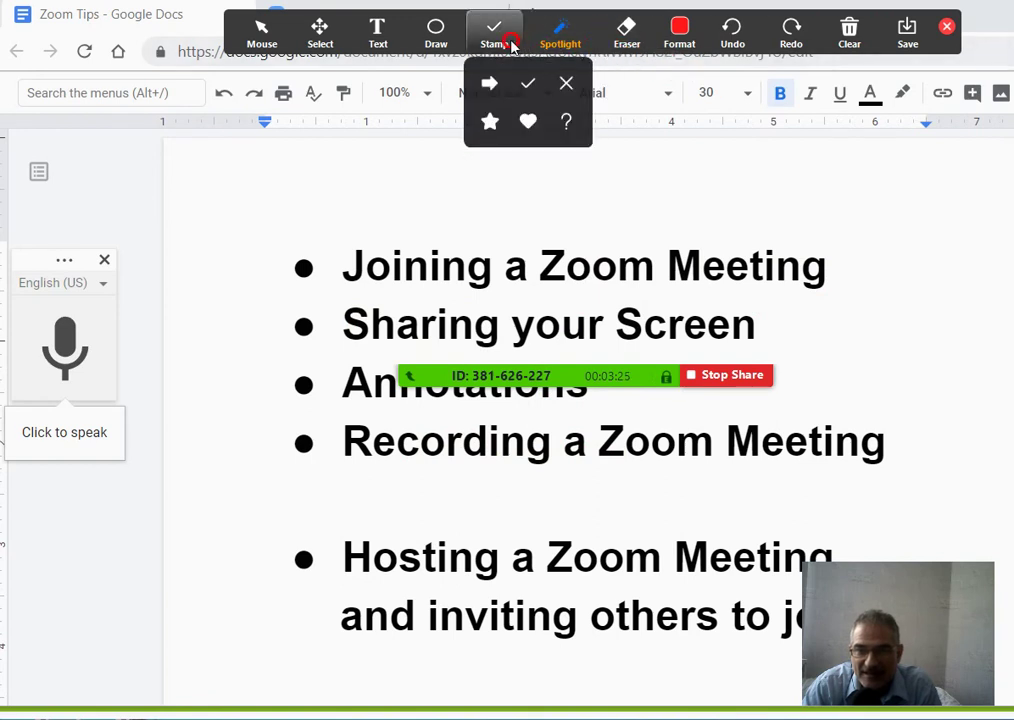
left_click(527, 120)
left_click(416, 197)
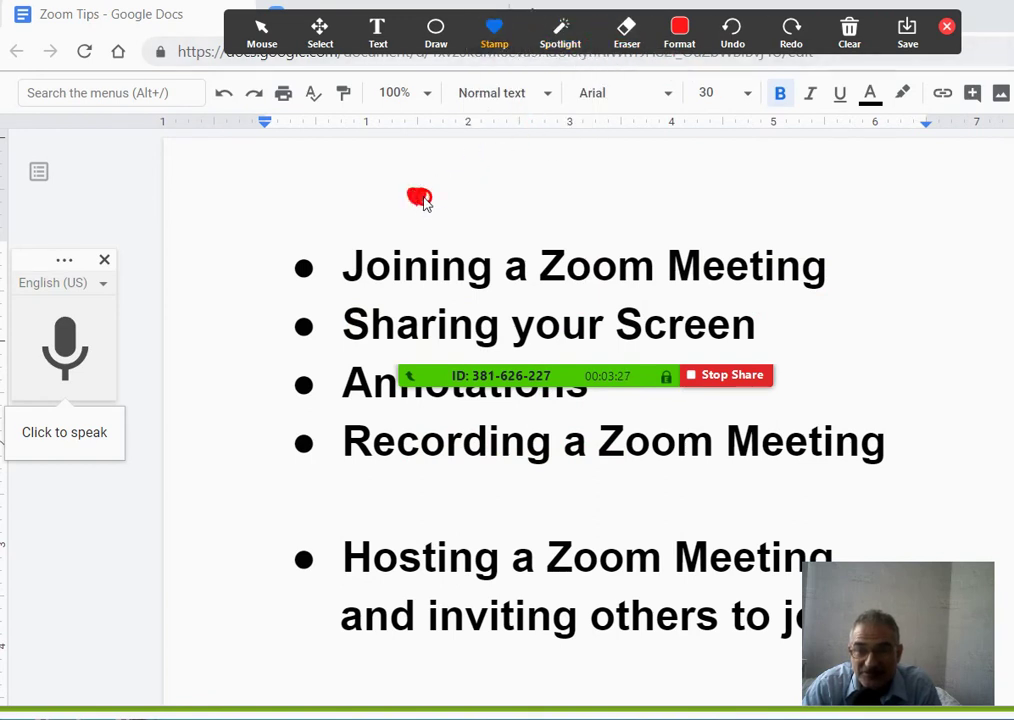
left_click(481, 197)
left_click(551, 198)
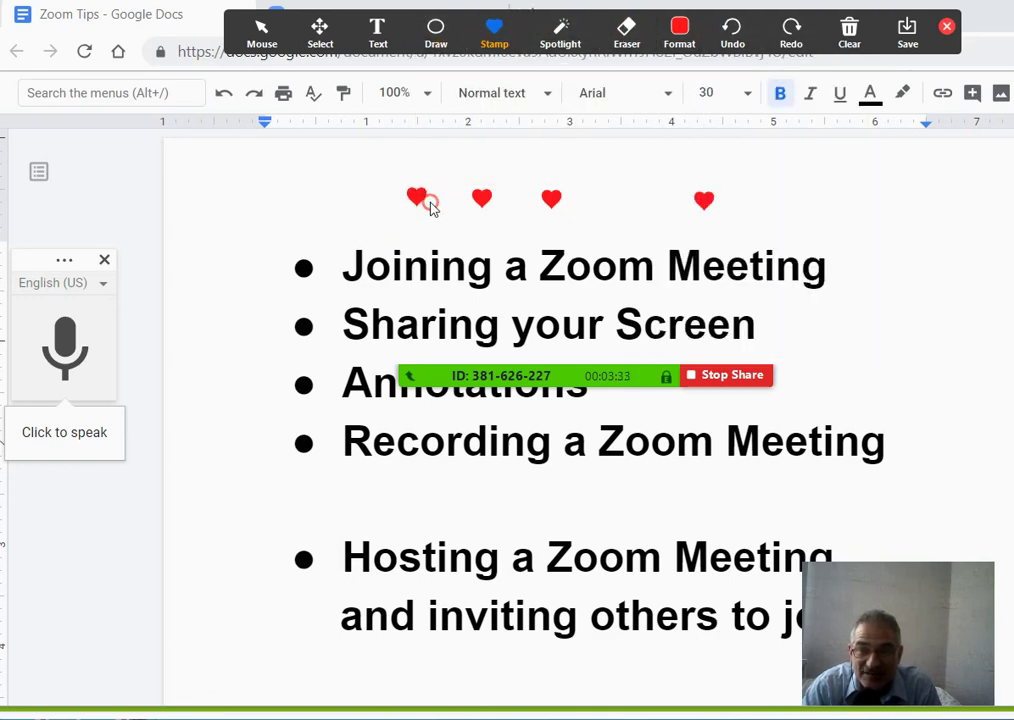
left_click(948, 27)
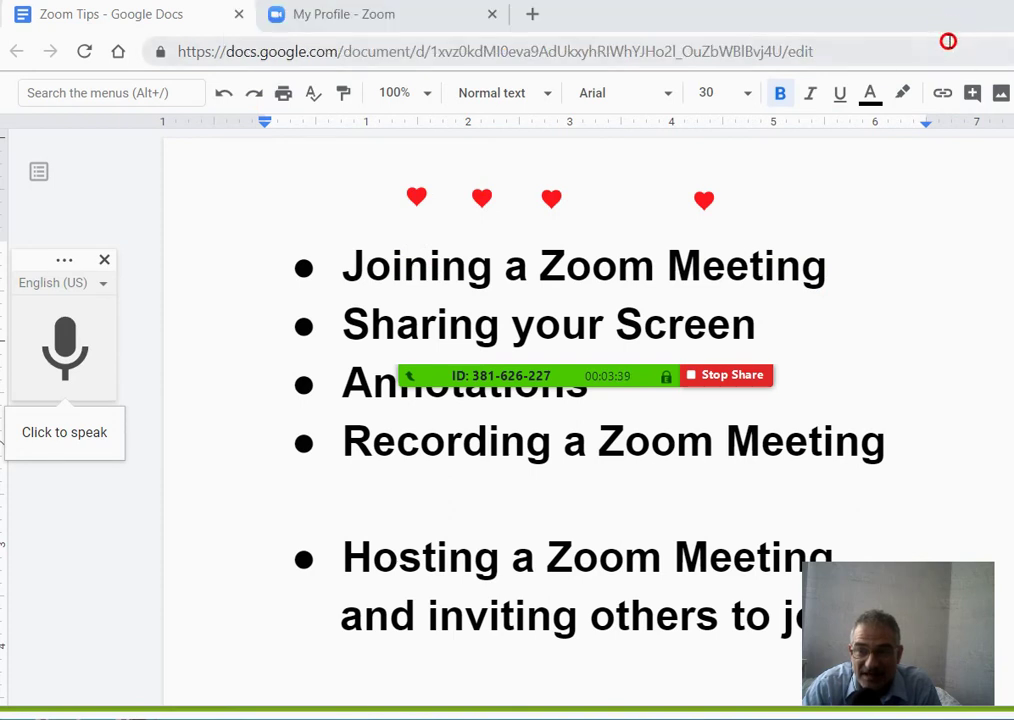
Step: Bring up the meeting toolbar from the green sharing bar
mouse_move(565, 399)
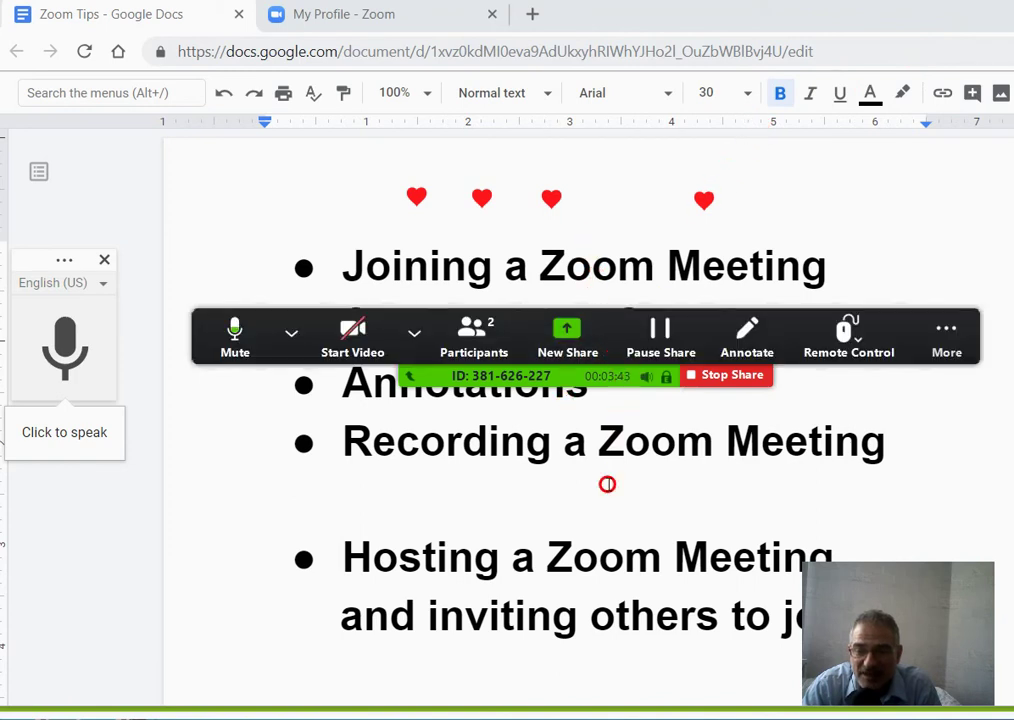
mouse_move(520, 374)
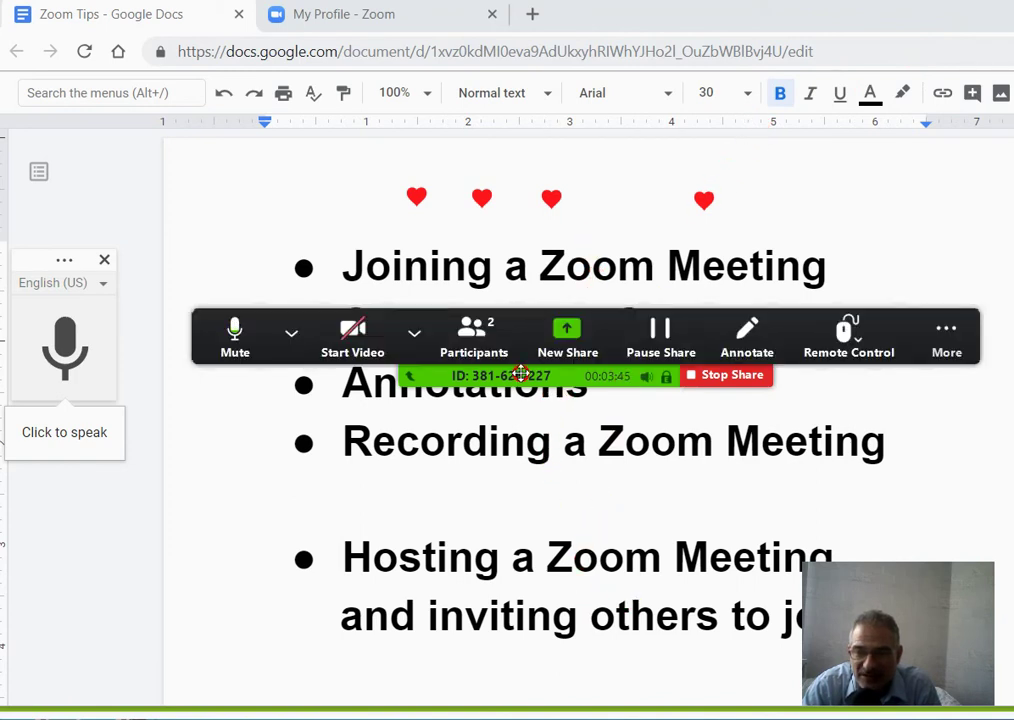
Step: Share the Debut by NCH Software window instead and drag it to screen centre
left_click(570, 343)
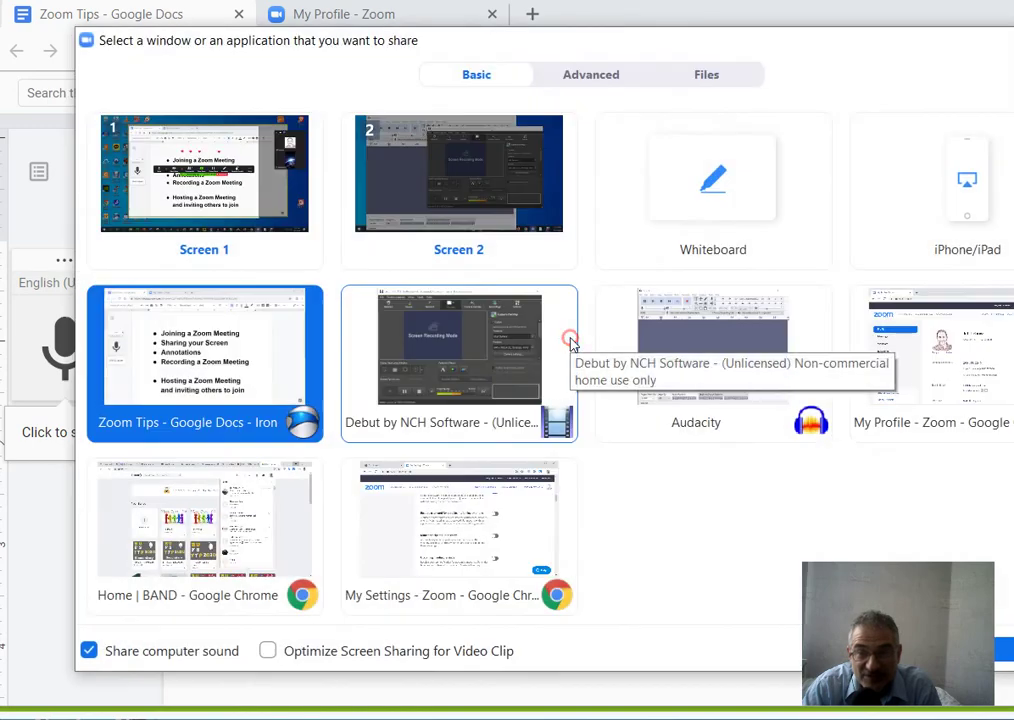
left_click(567, 341)
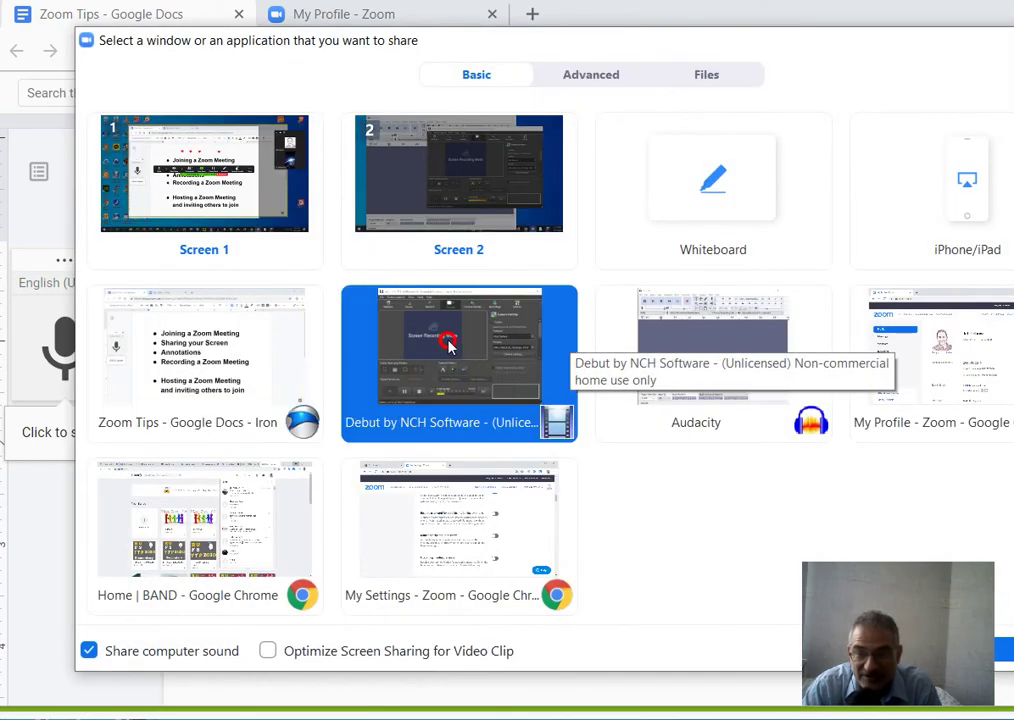
left_click(1000, 650)
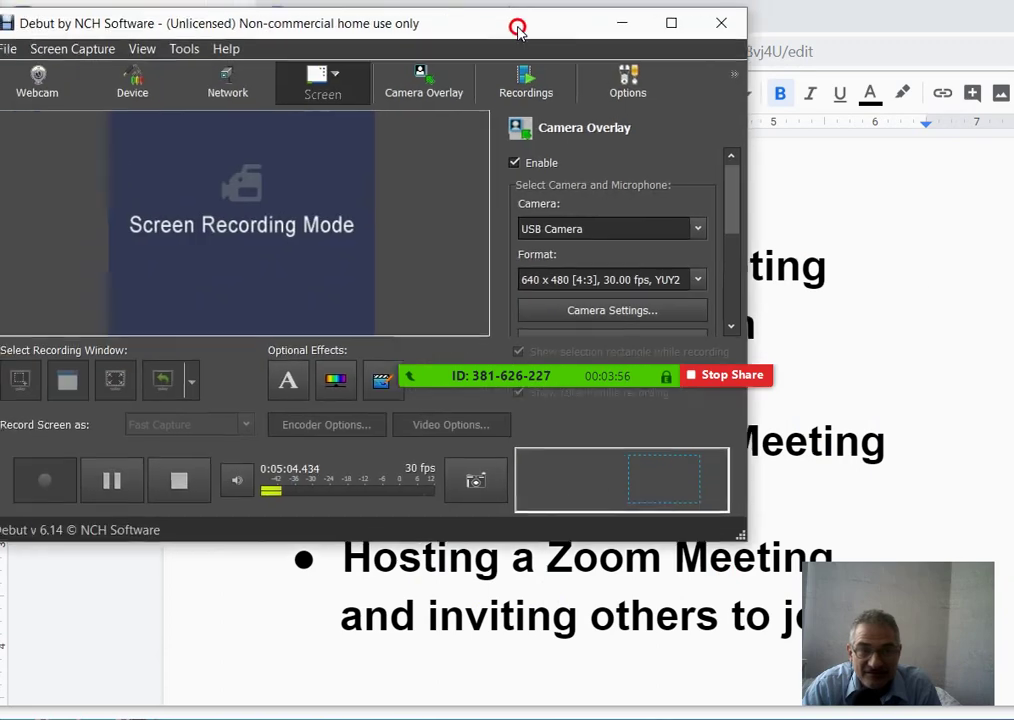
left_click_drag(516, 27, 690, 72)
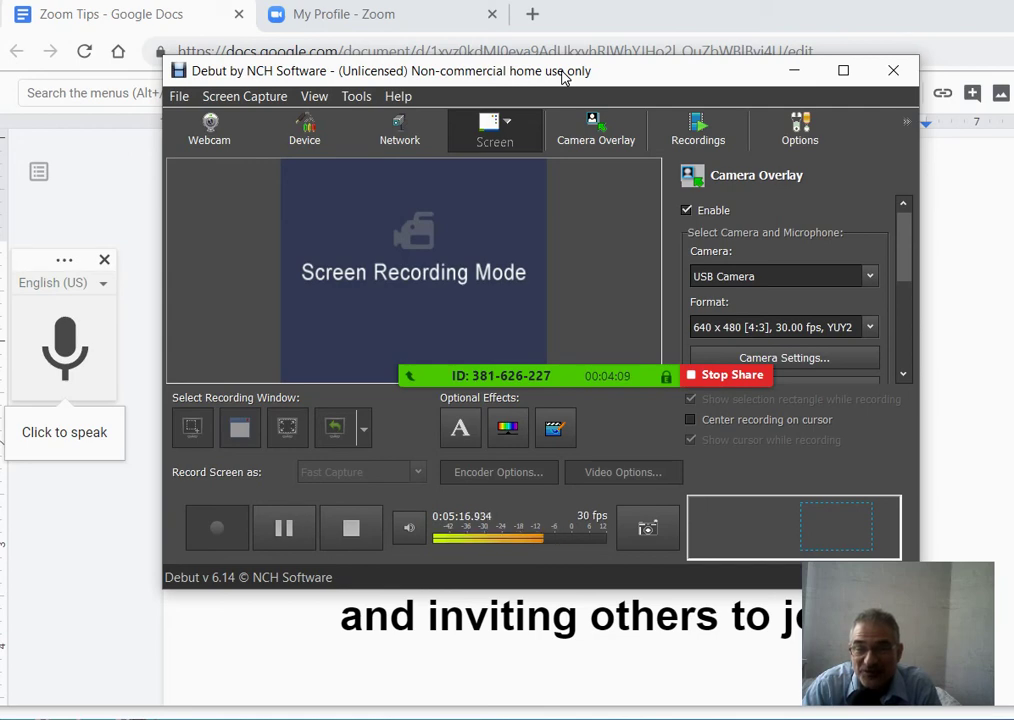
mouse_move(525, 368)
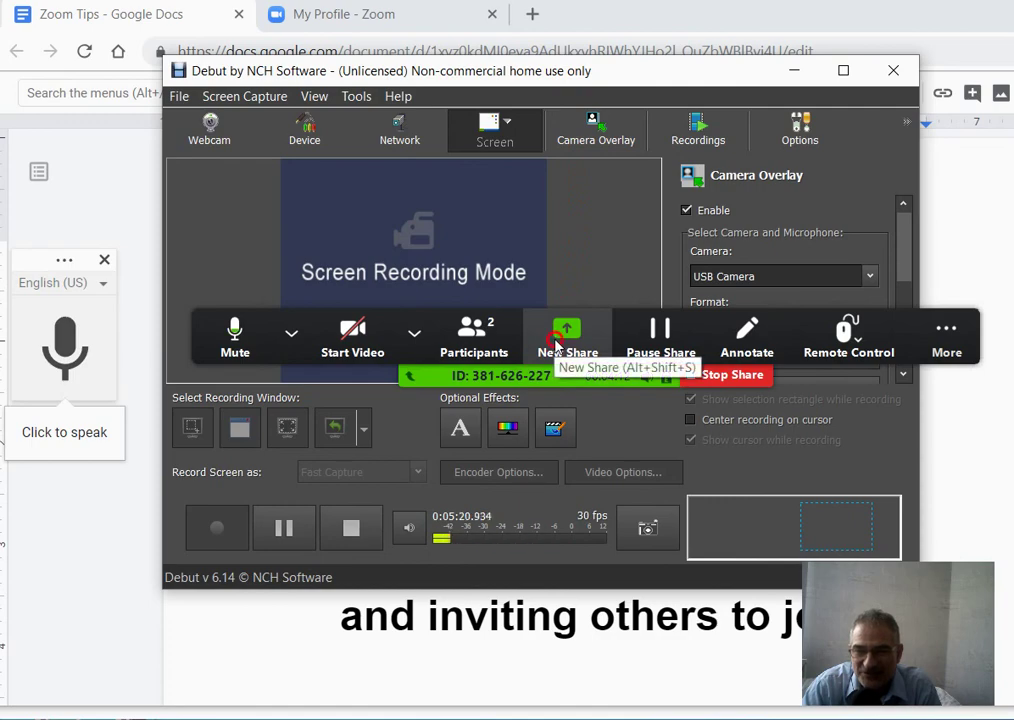
Step: Pick the 'Zoom Tips - Google Docs' tile in New Share and share it
left_click(557, 343)
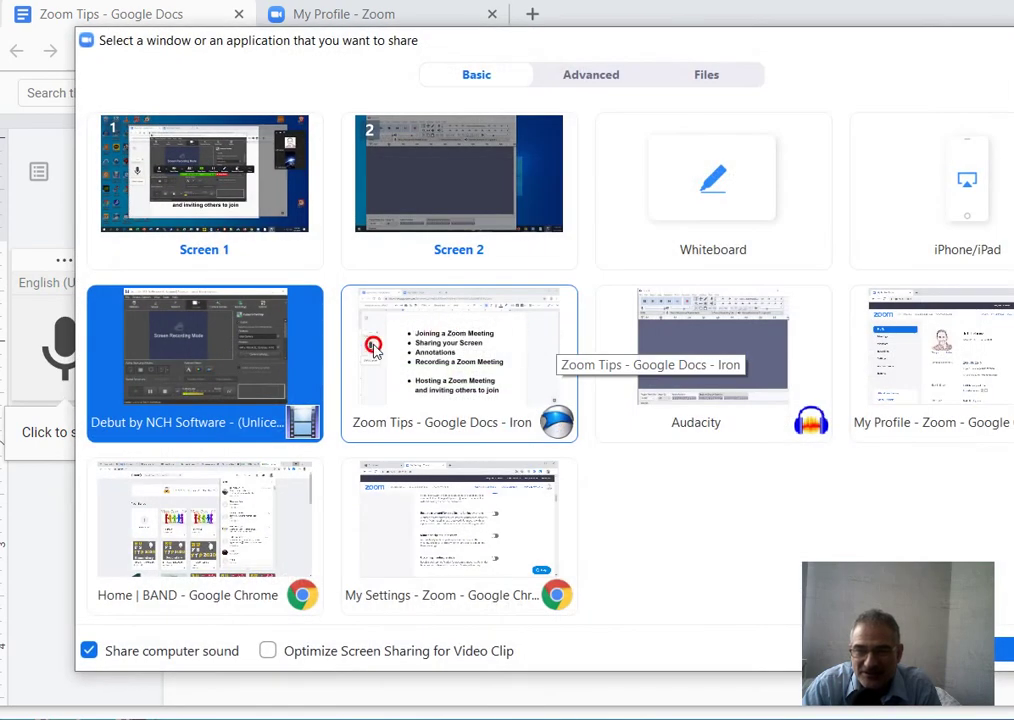
left_click(464, 365)
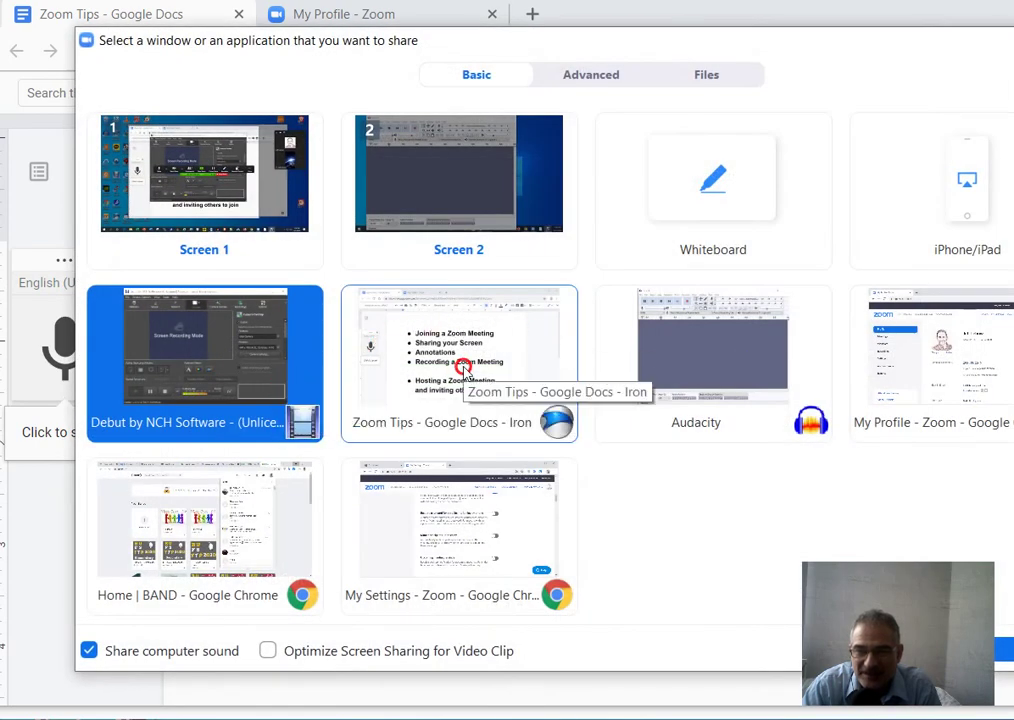
key("Return")
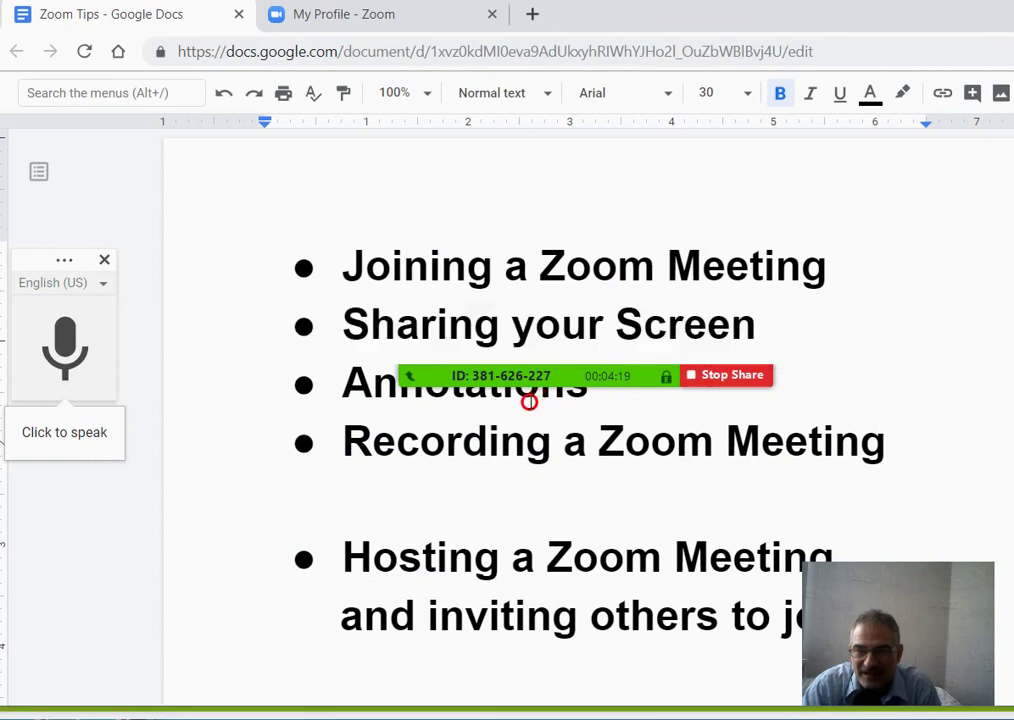
mouse_move(507, 379)
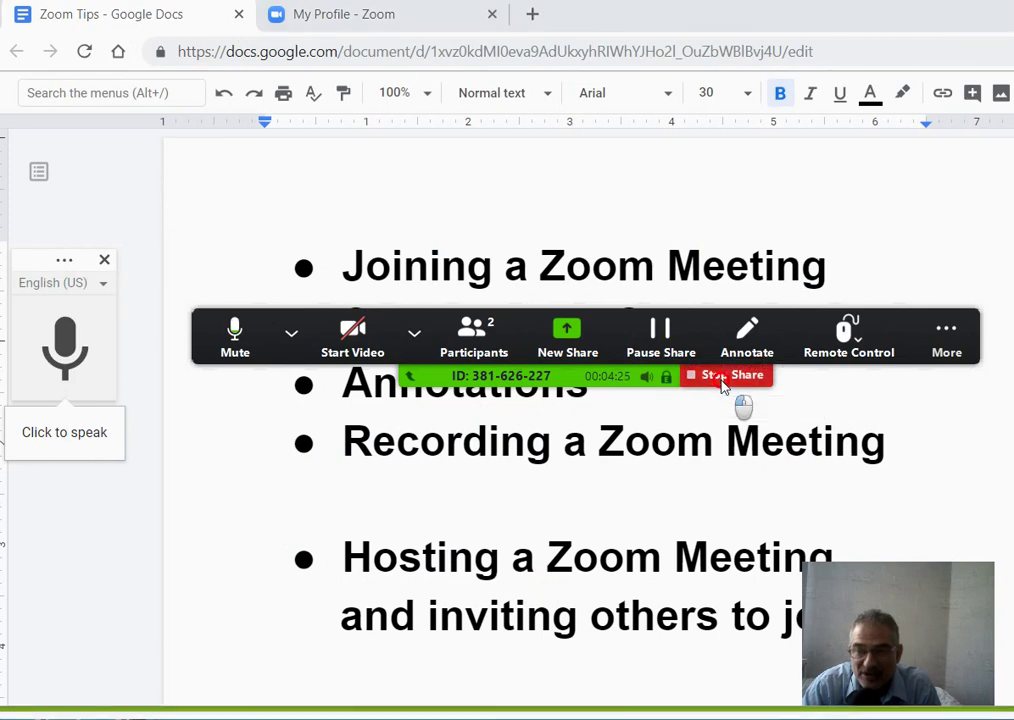
Step: Stop sharing to return to the two participant tiles, then pause the screen recording
left_click(726, 379)
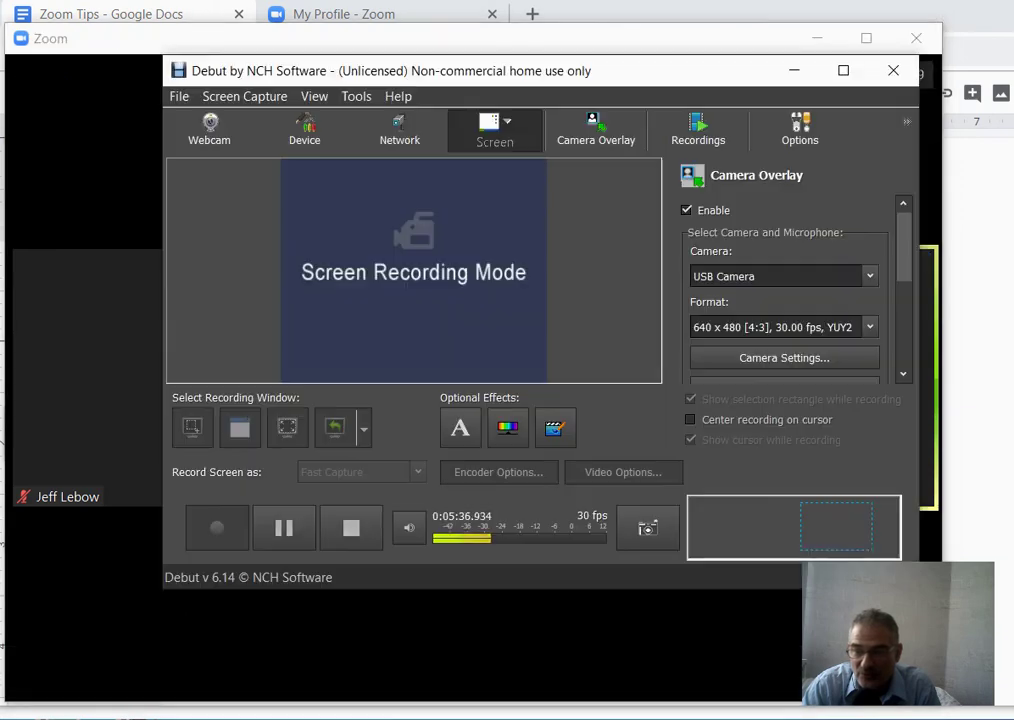
left_click(251, 518)
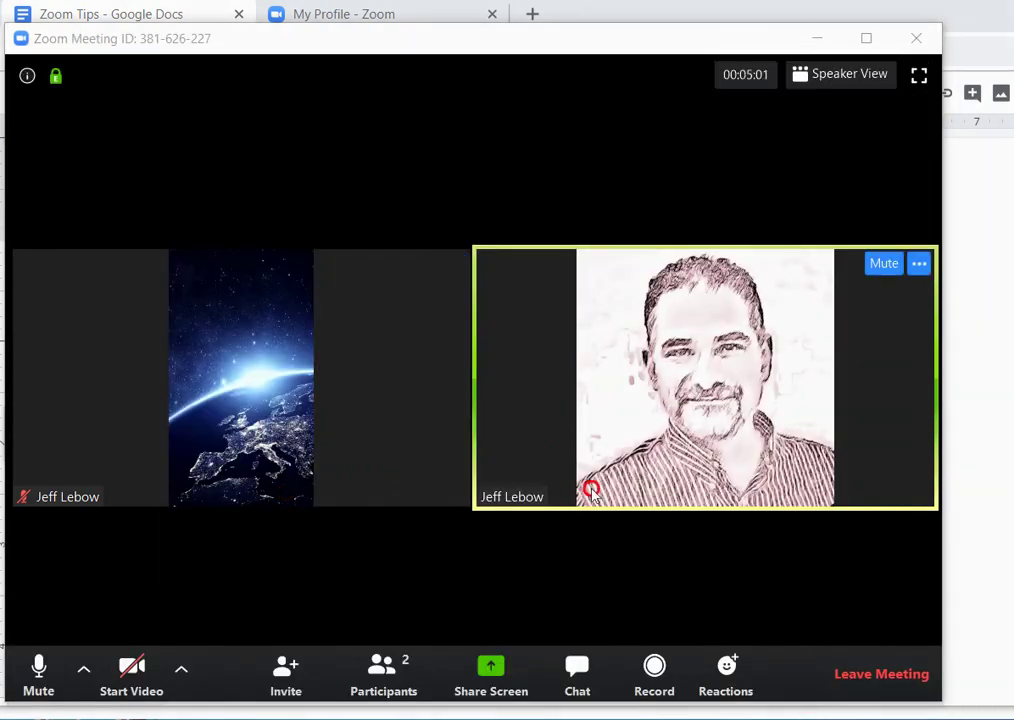